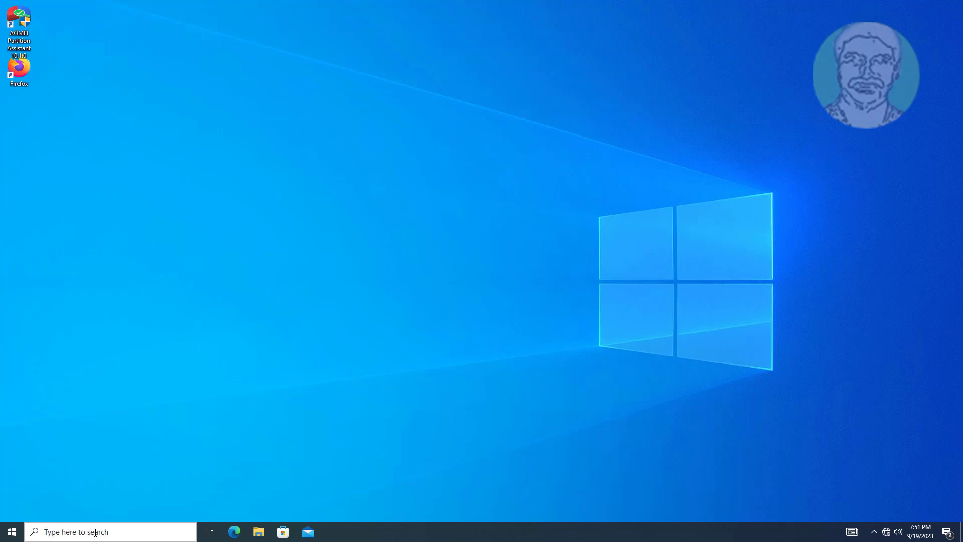
Search Windows for 'advanced system settings'.
click(95, 532)
text(advanced)
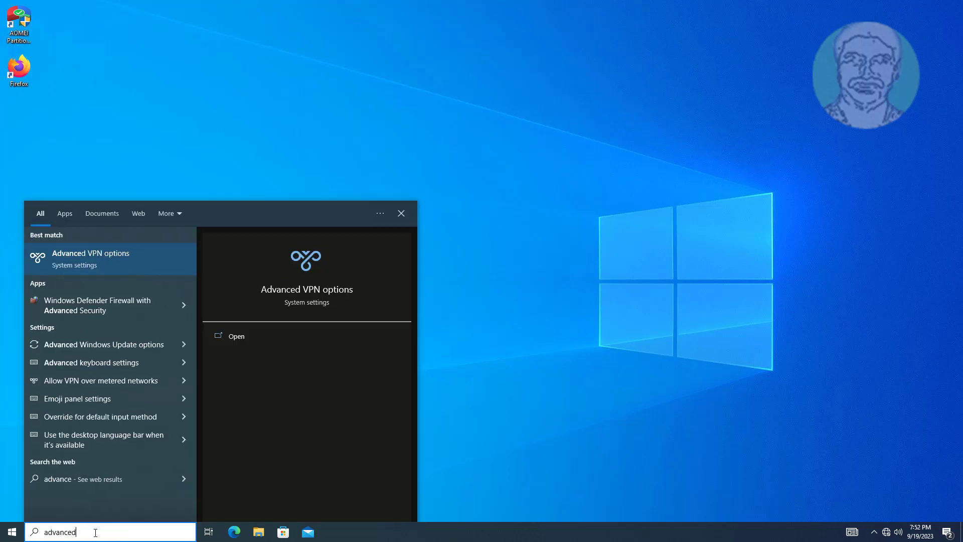
text( system setti)
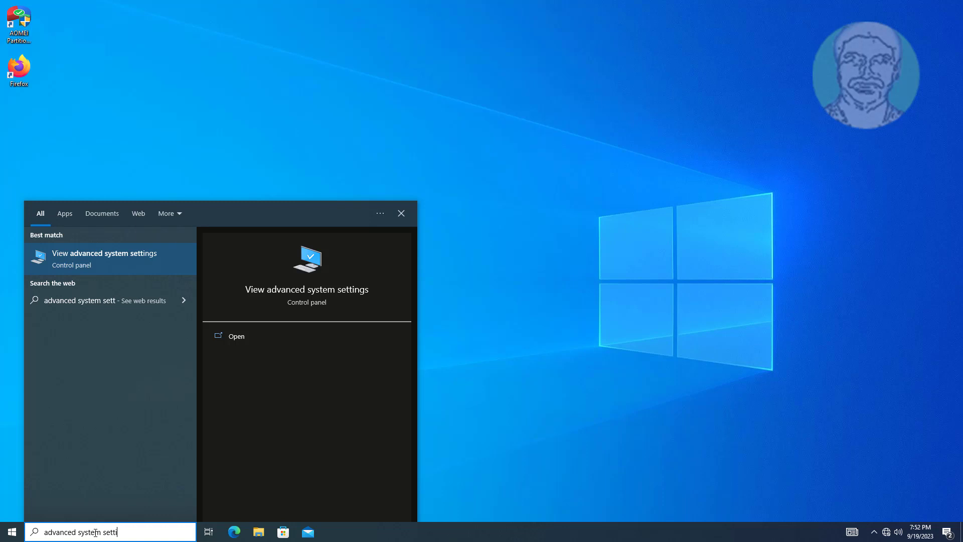
text(ngs)
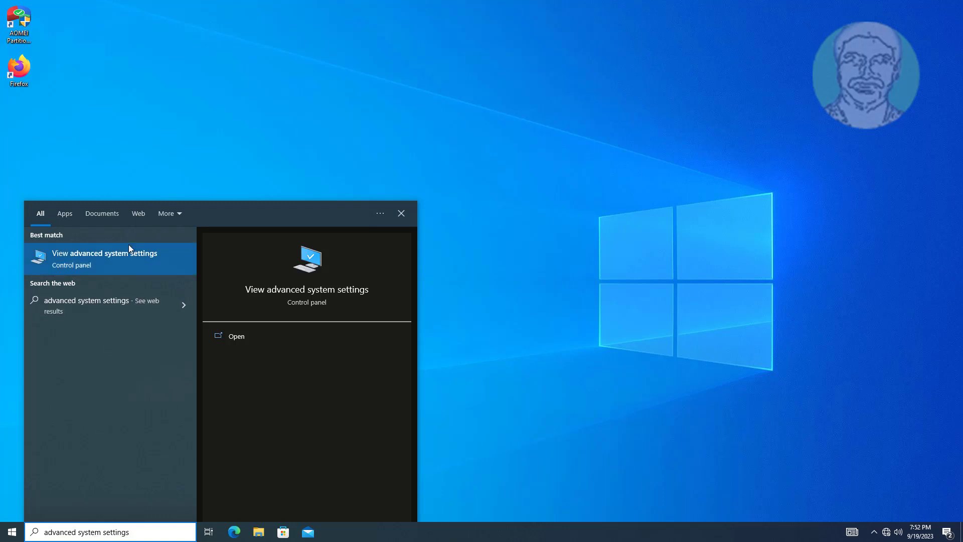
Allow remote connections on the Remote tab, review the allowed users list, and apply.
click(135, 260)
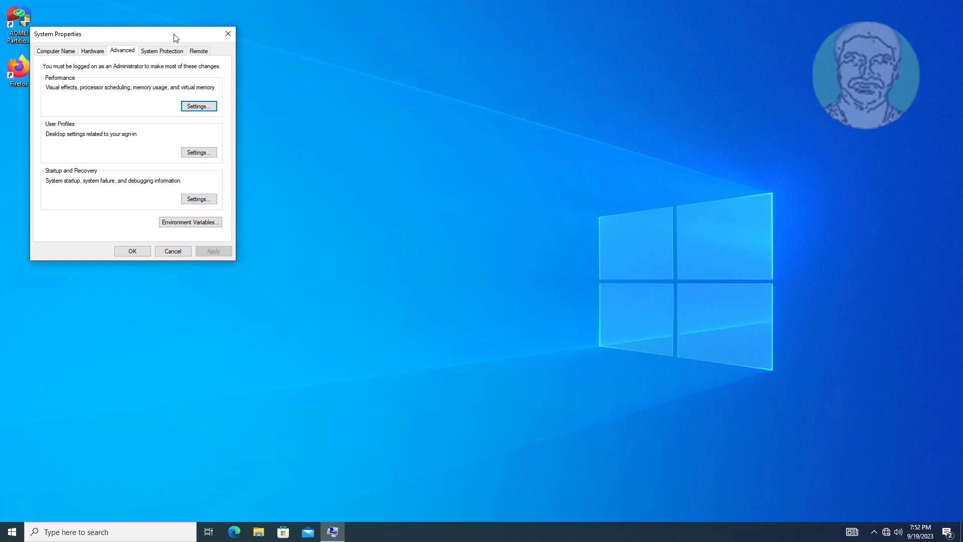
drag(176, 38, 370, 90)
click(396, 103)
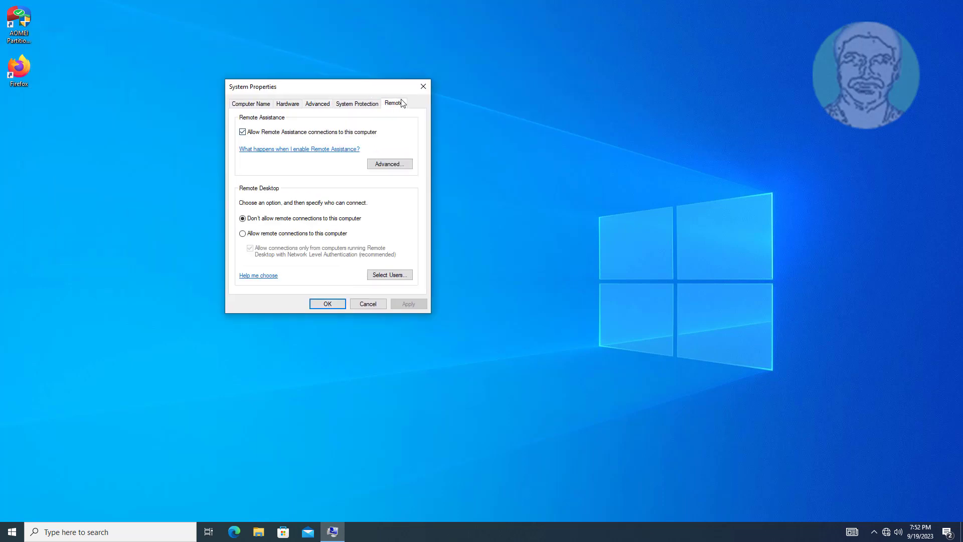
click(243, 234)
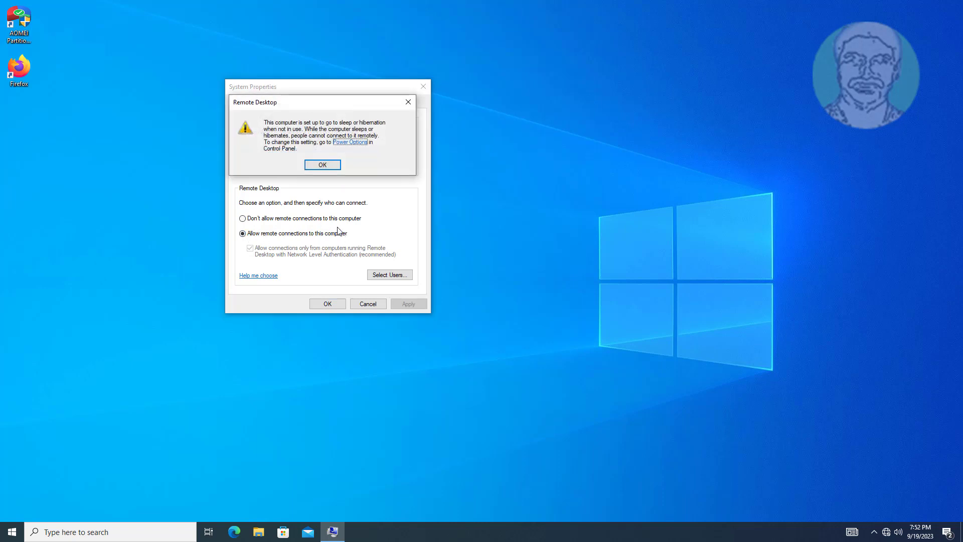
click(322, 165)
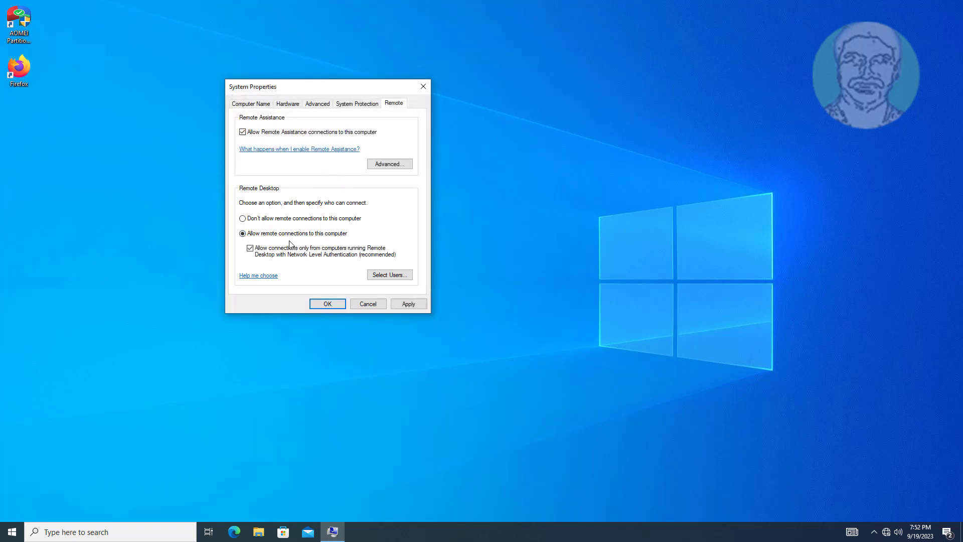
click(390, 276)
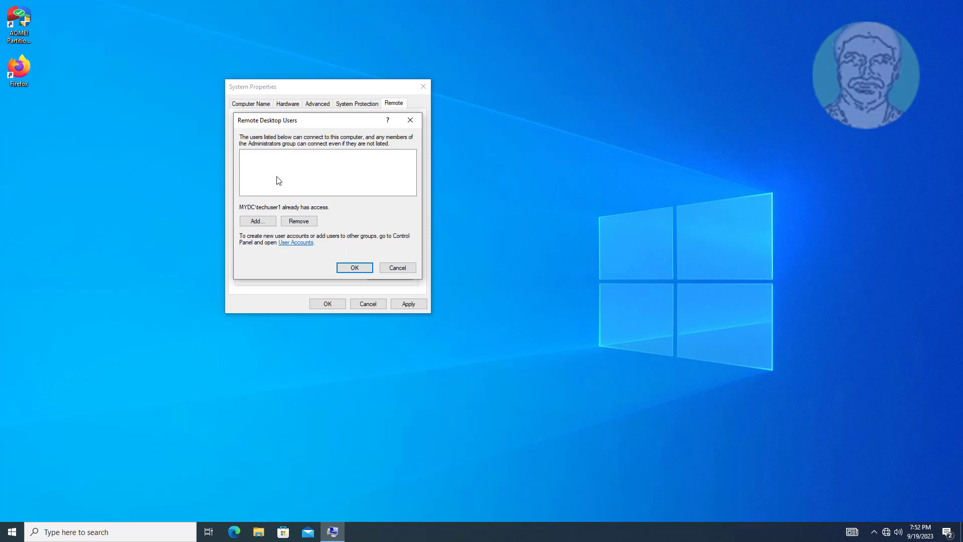
click(357, 267)
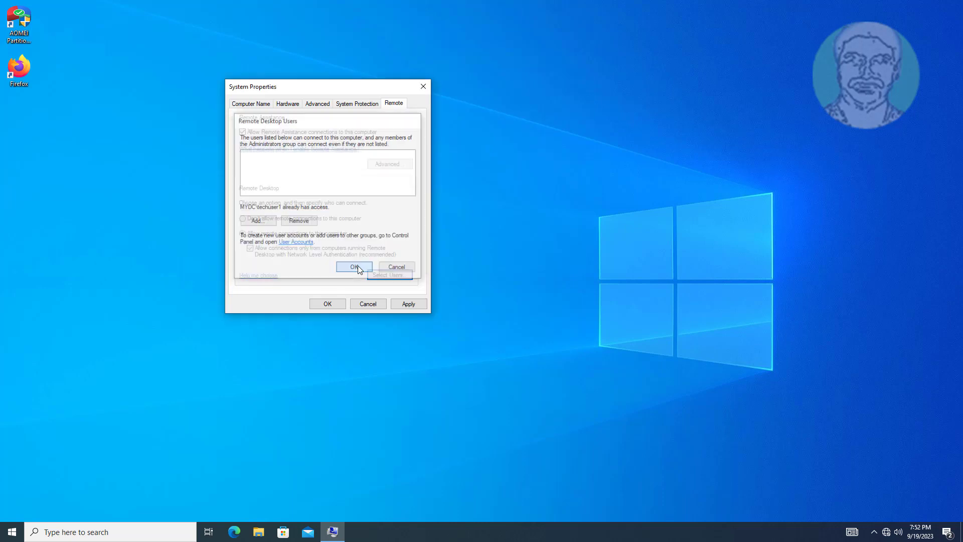
click(411, 305)
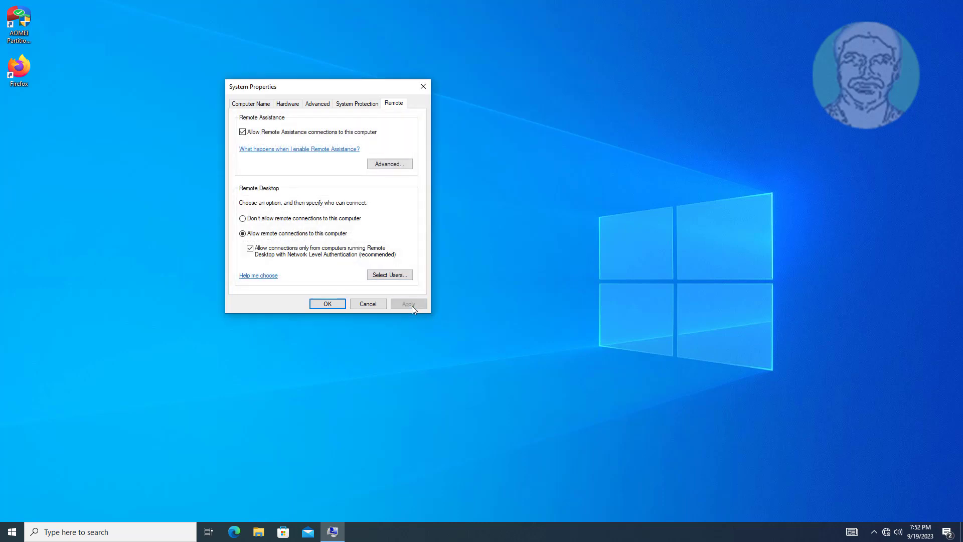
Close System Properties with OK and search Windows for 'management'.
click(335, 305)
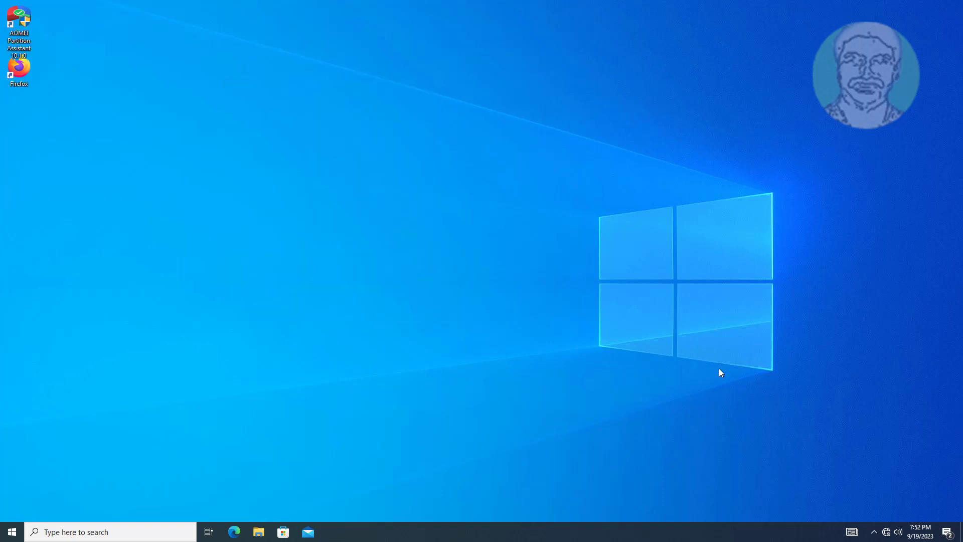
click(68, 532)
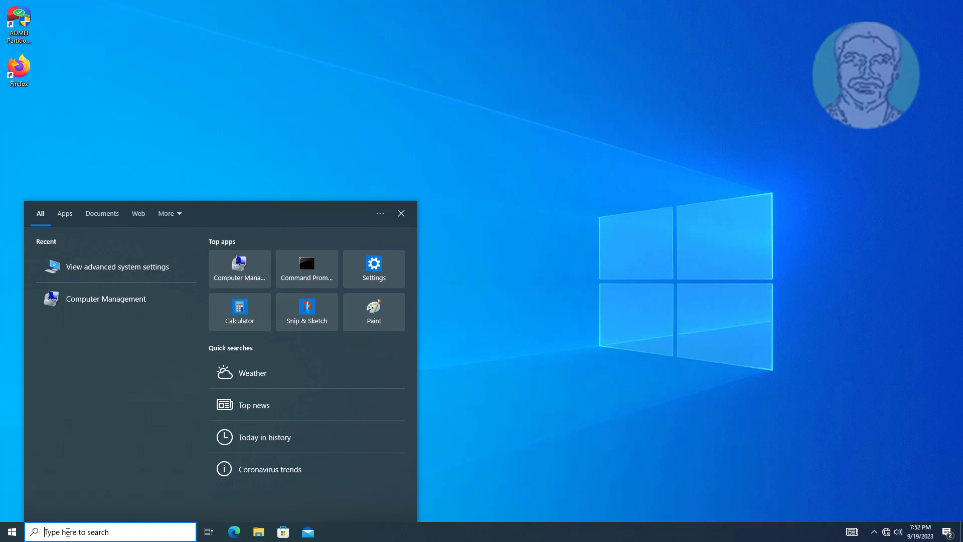
text(manage)
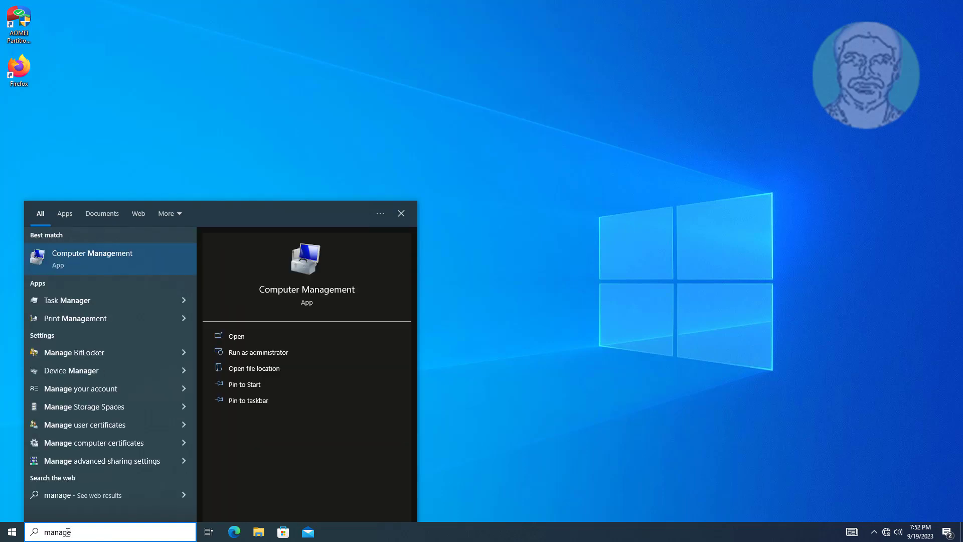
text(ment)
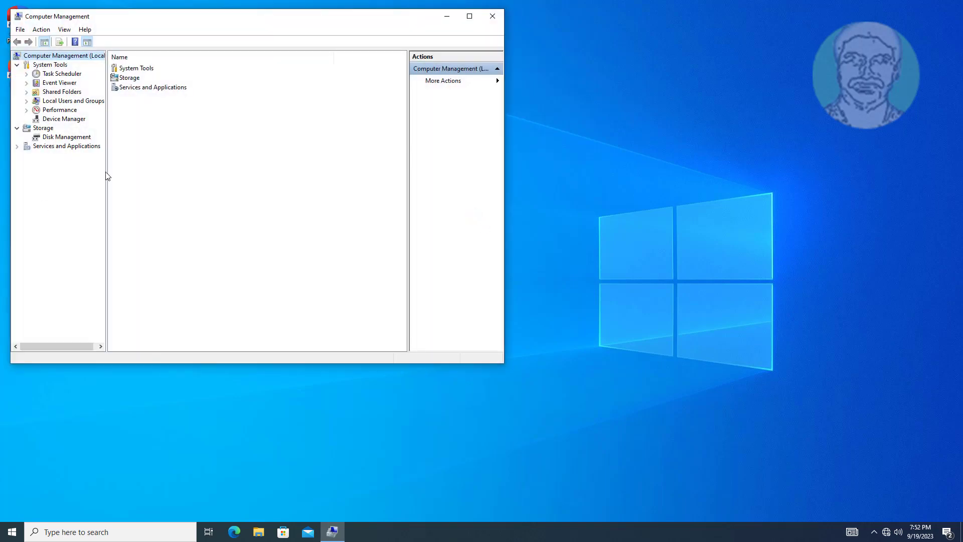
Under Local Users and Groups > Groups, confirm Remote Desktop Users has no members.
drag(106, 175, 162, 170)
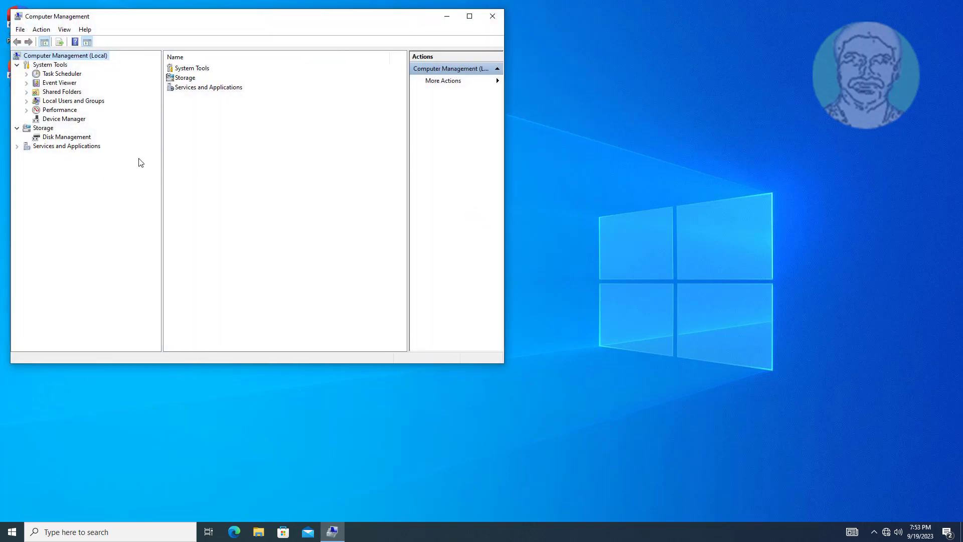
click(74, 102)
click(27, 101)
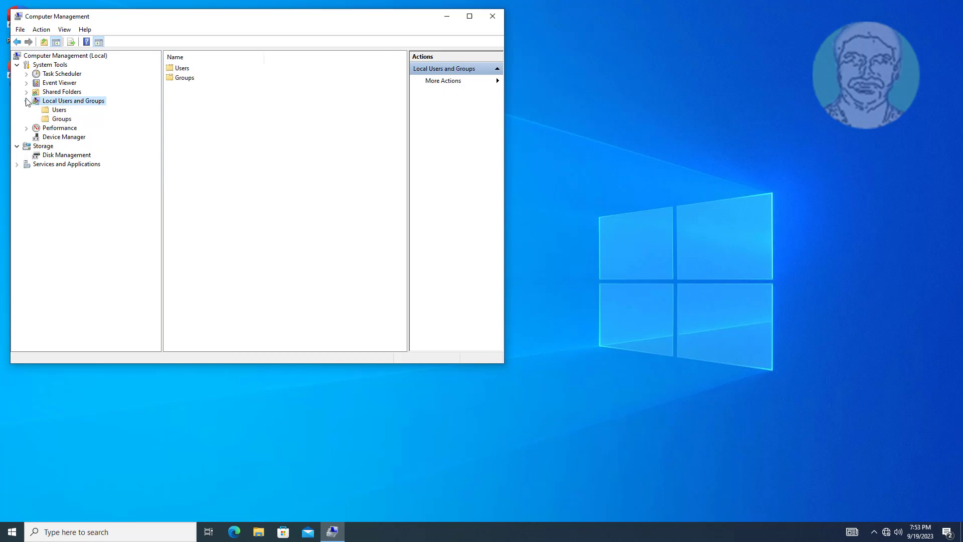
click(62, 119)
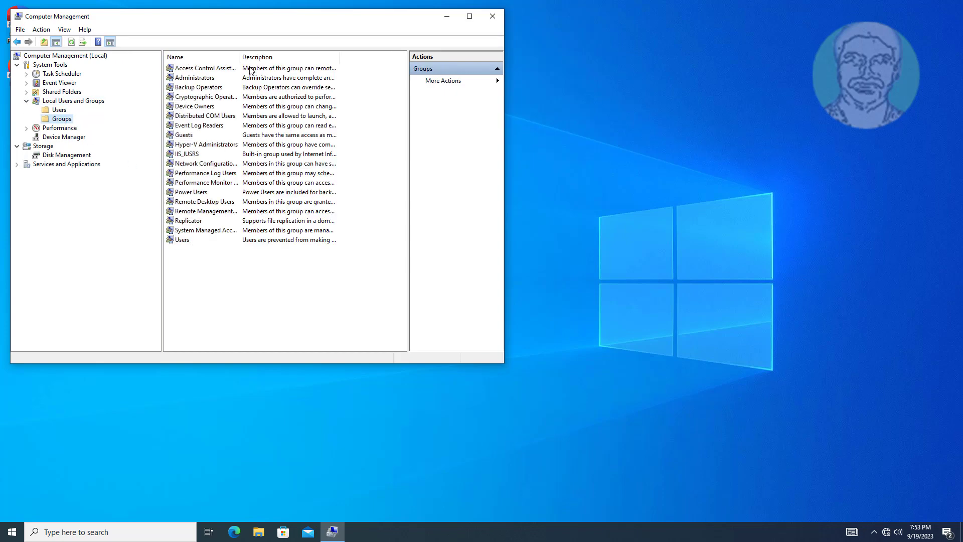
drag(239, 58, 346, 65)
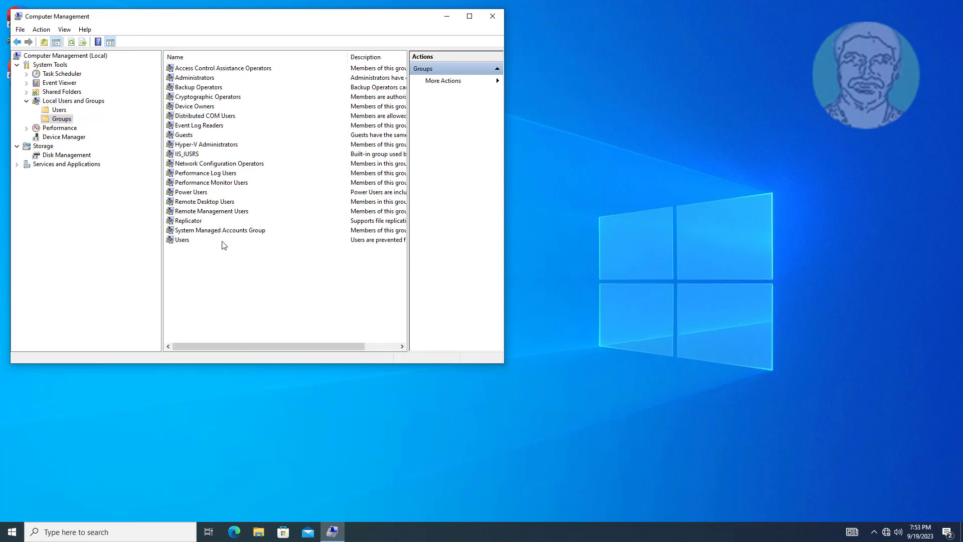
double_click(208, 202)
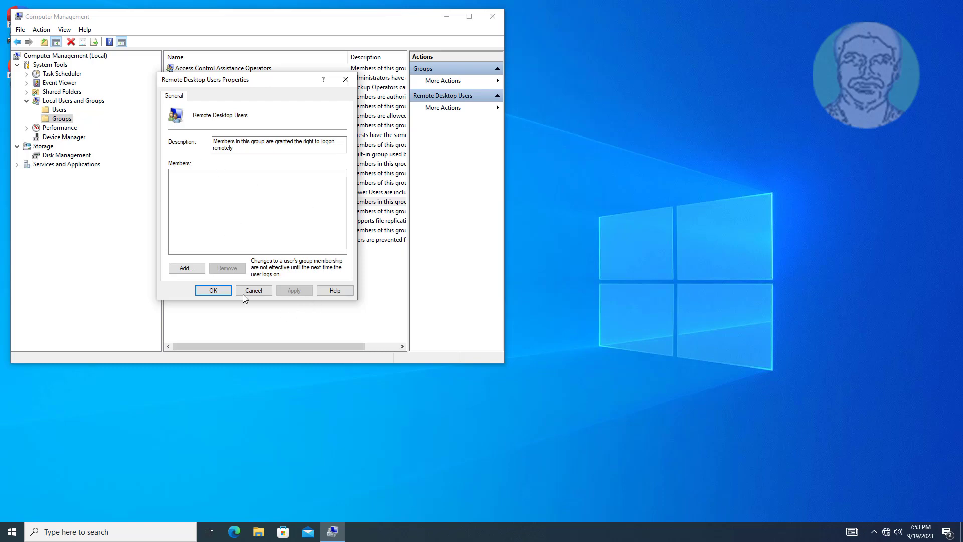
click(223, 290)
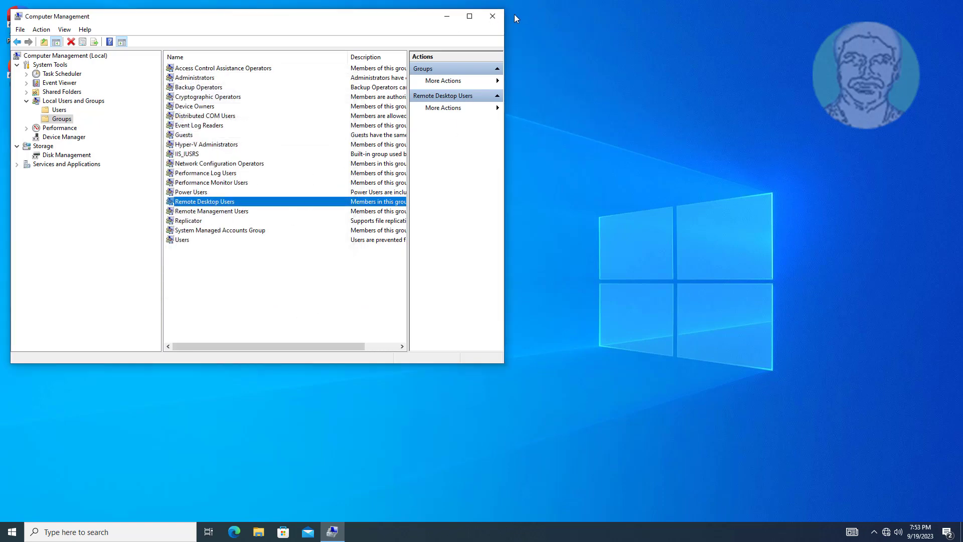
Close Computer Management and open Active Directory Users and Computers at Staff > TechUsers.
click(493, 18)
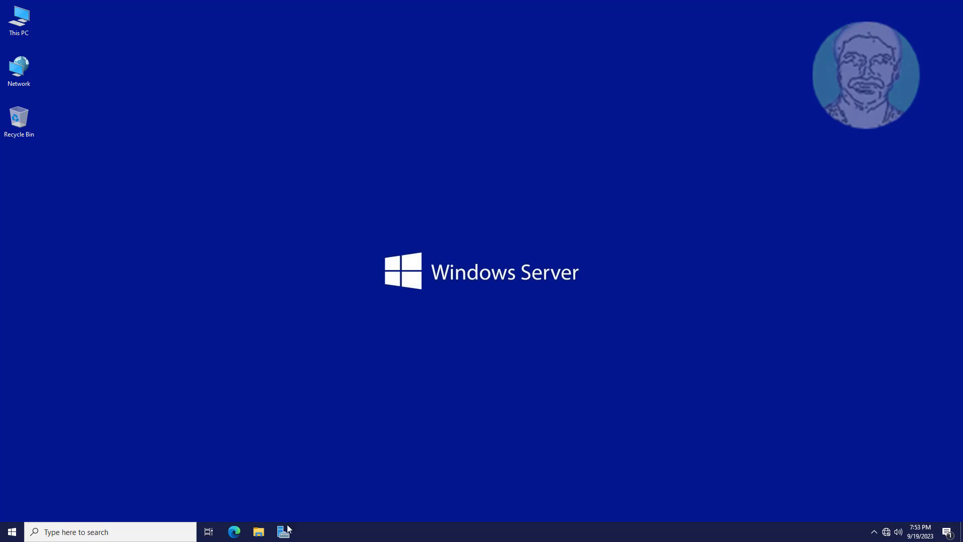
click(288, 530)
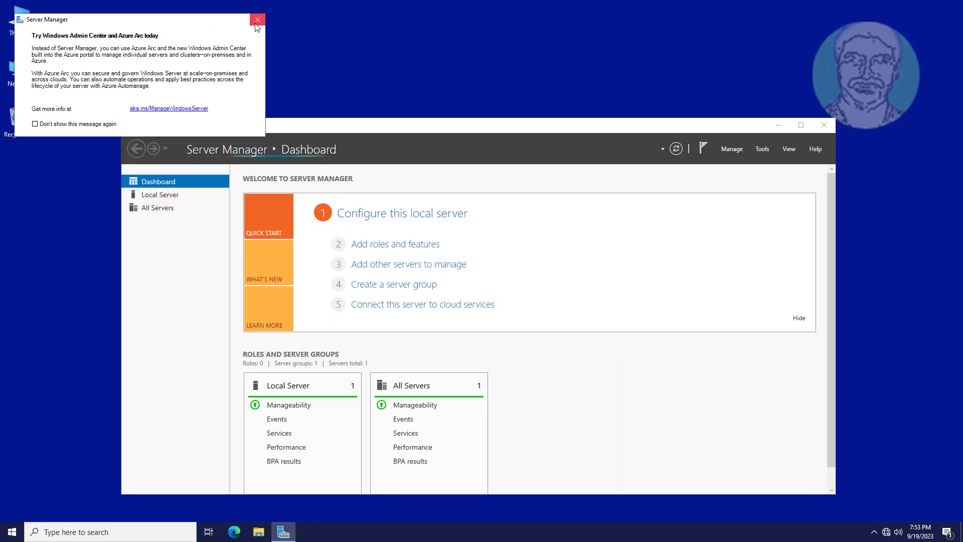
click(257, 20)
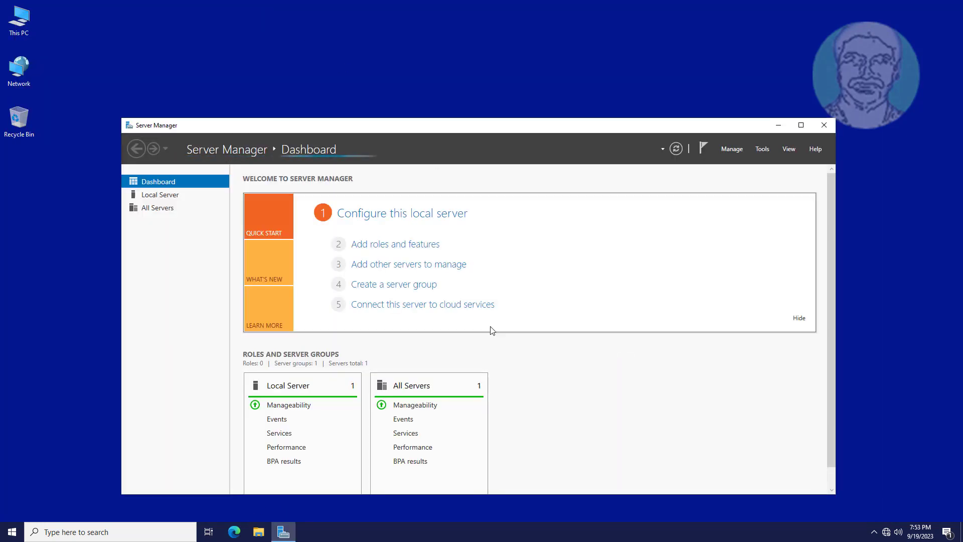
click(763, 151)
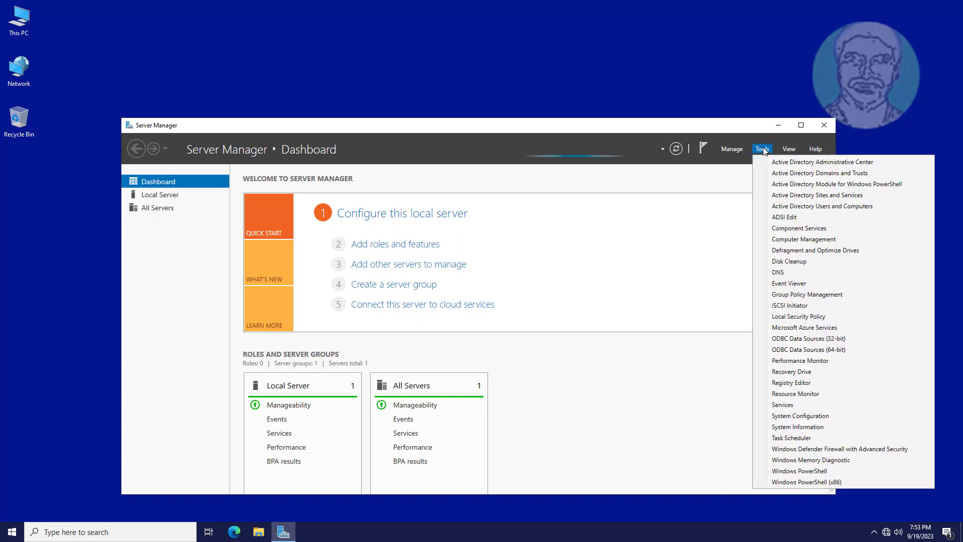
click(821, 208)
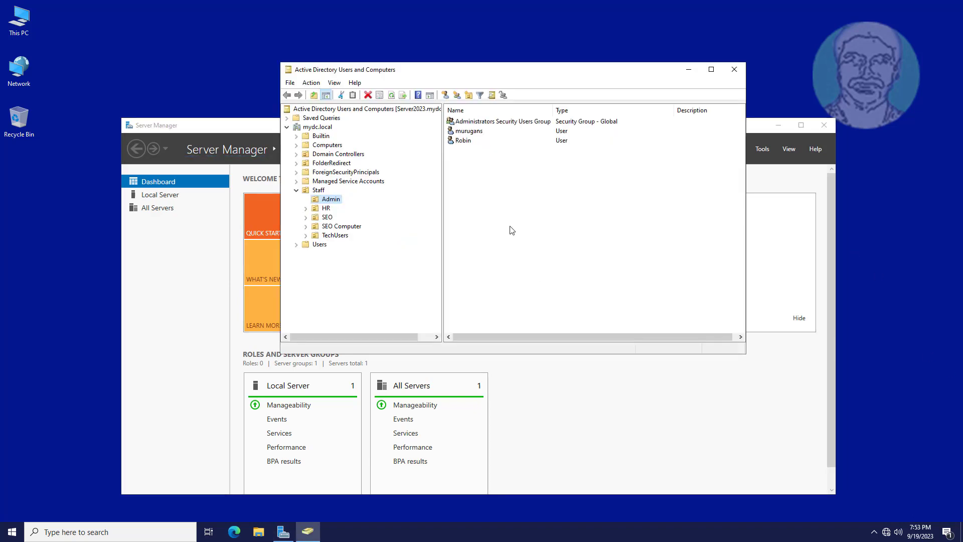
click(335, 235)
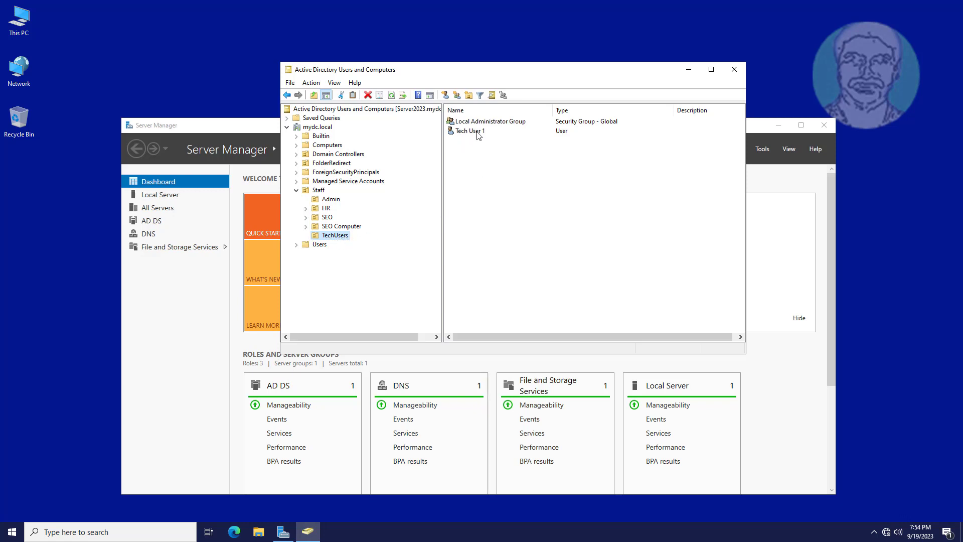
Start a new Global Security group in TechUsers named 'Local Remote Desktop Users'.
click(485, 178)
right_click(485, 177)
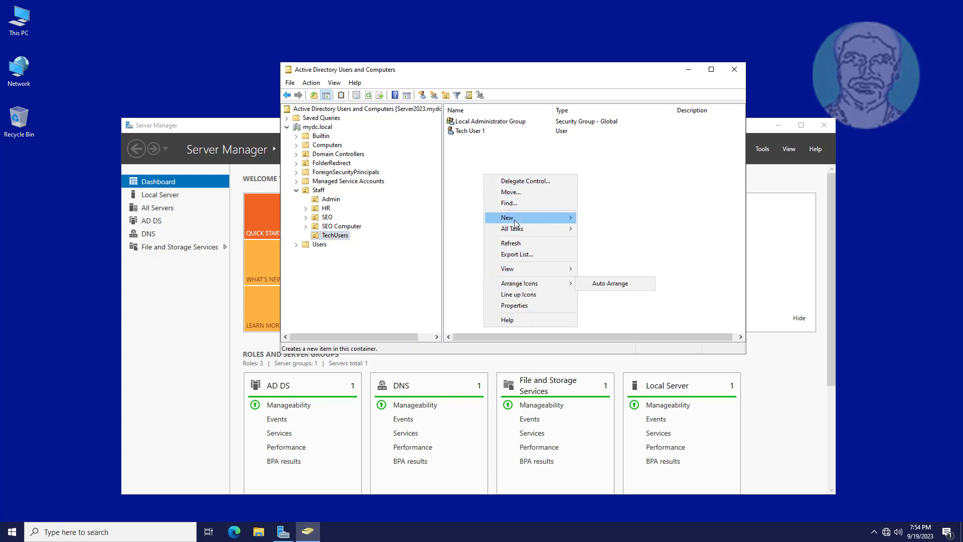
mouse_move(515, 221)
click(622, 239)
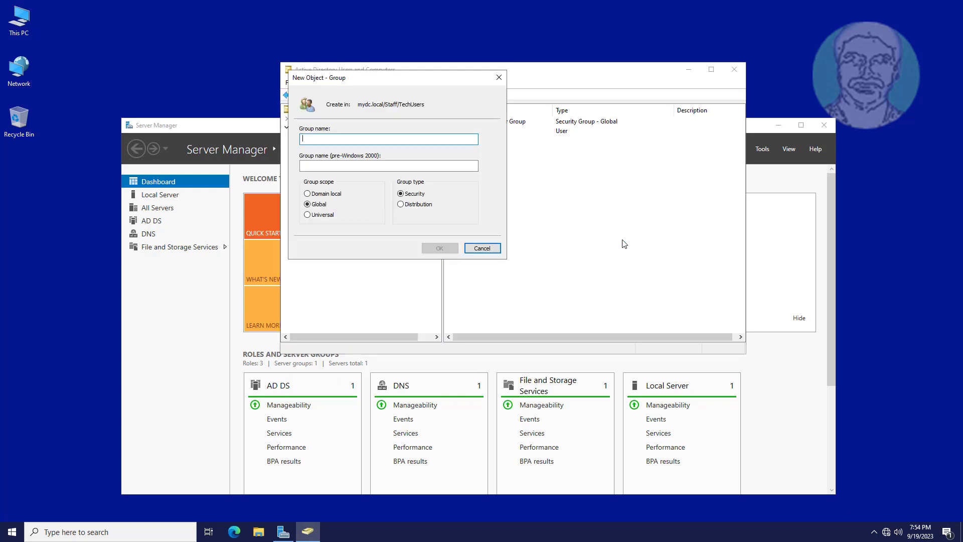
drag(402, 80, 572, 201)
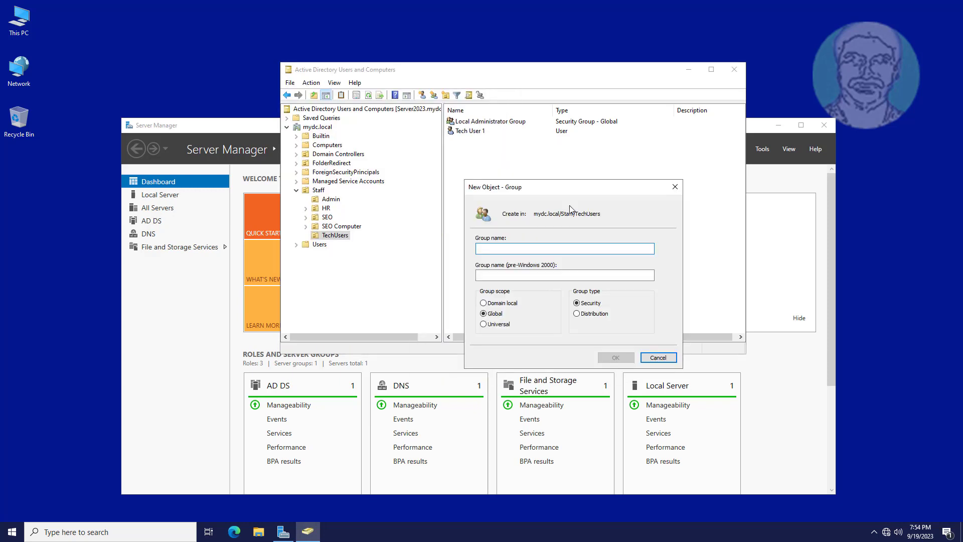
text(Local Remote Desktop Users)
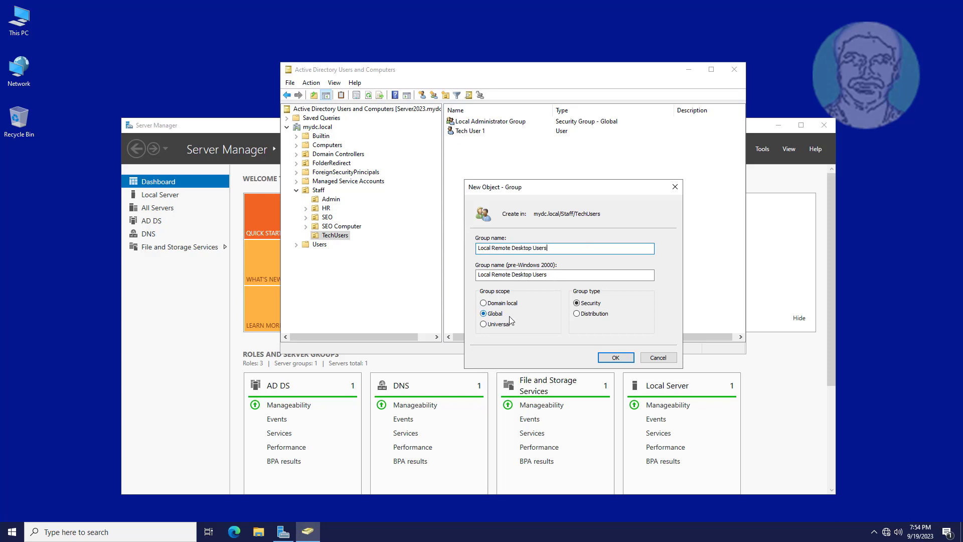
Create the group, then add Tech User 1 on its Members tab and apply.
click(615, 357)
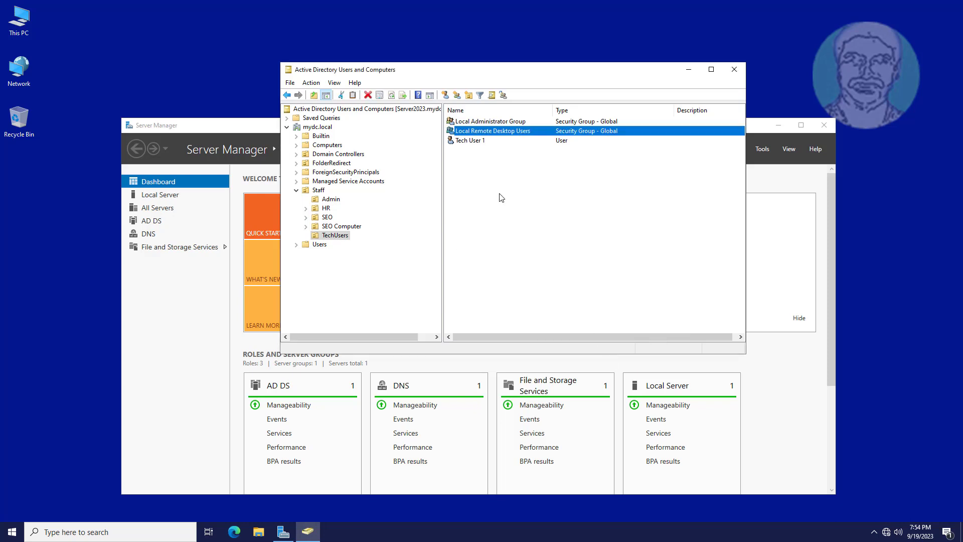
double_click(504, 131)
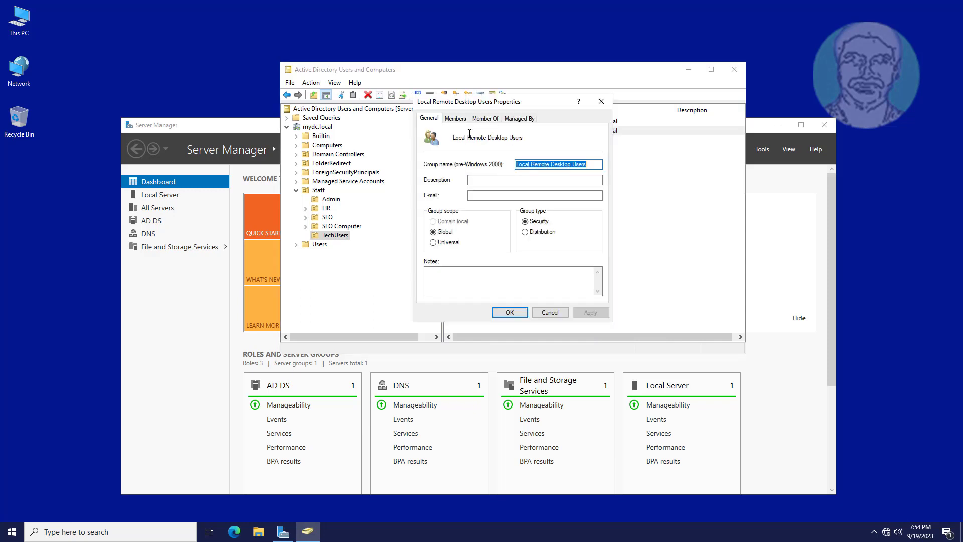
click(456, 119)
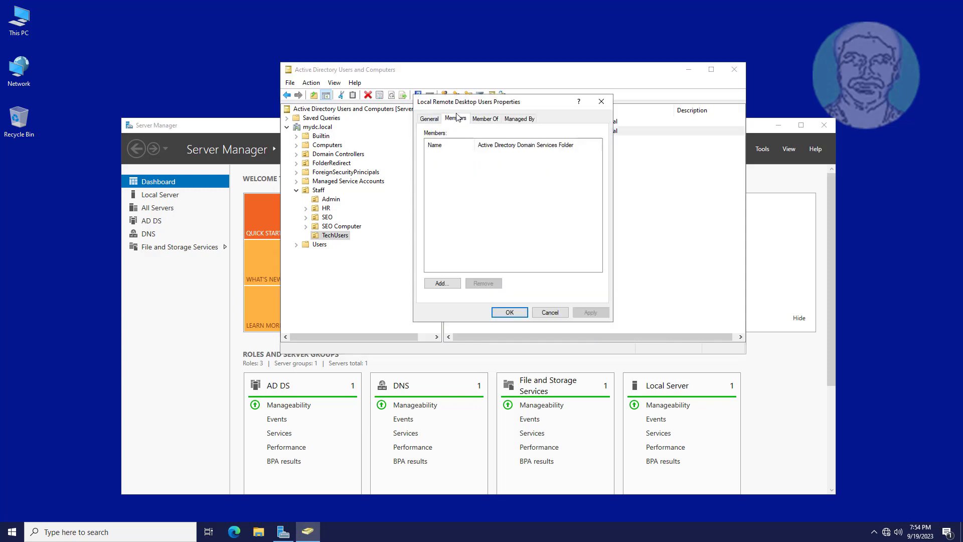
click(435, 288)
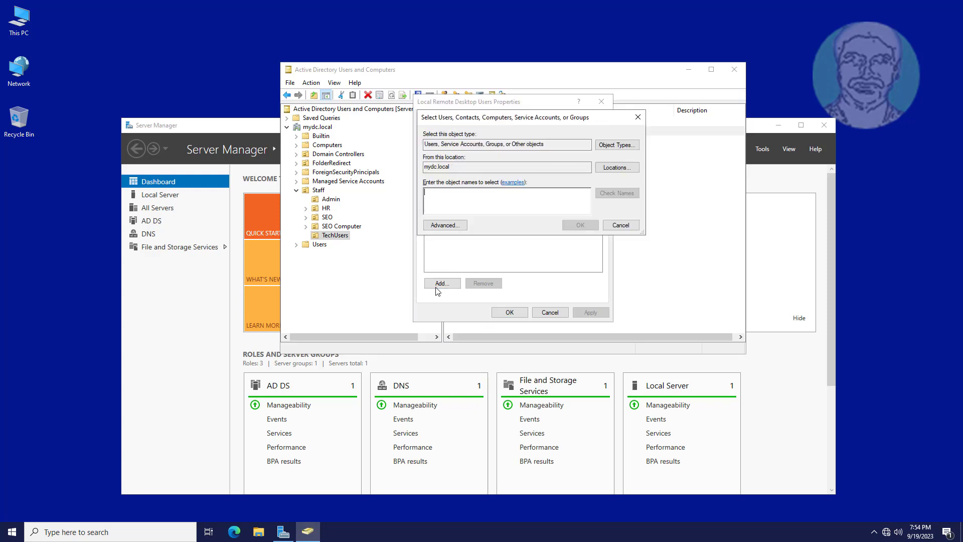
text(te)
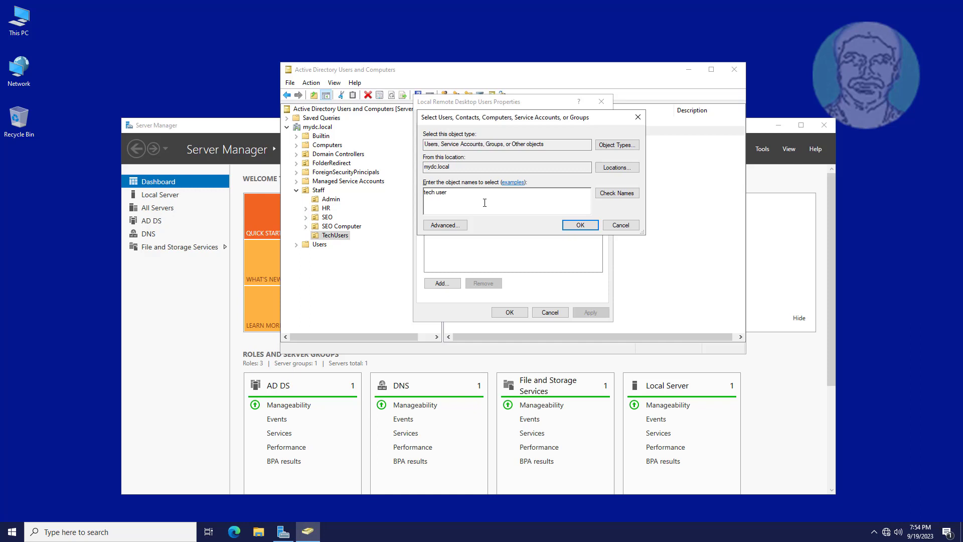
text(ch user)
click(603, 194)
click(572, 224)
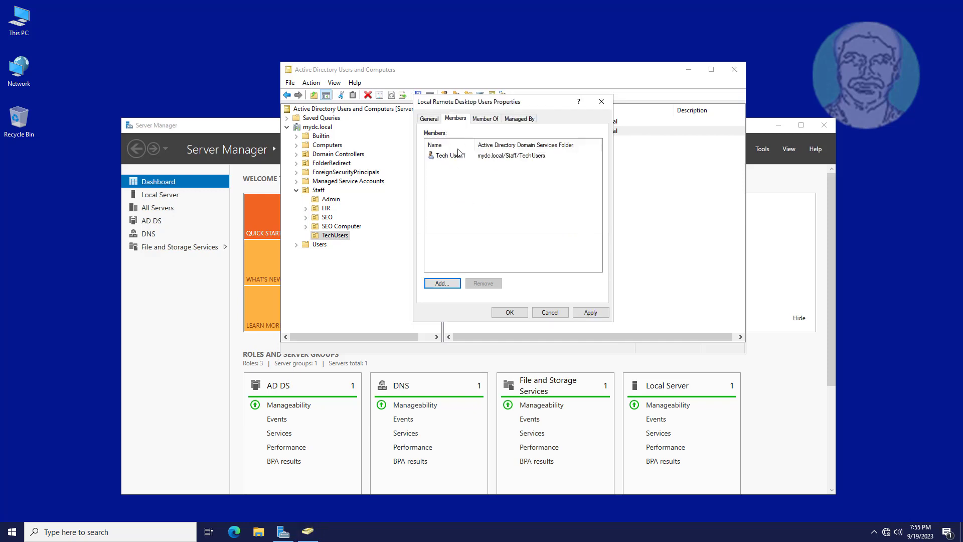
click(590, 313)
click(507, 313)
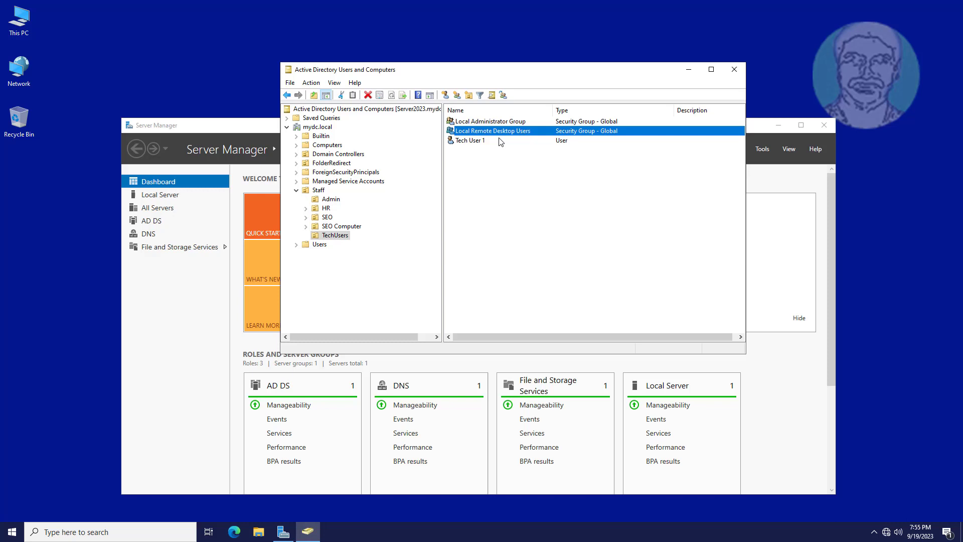
Restore the directory console and view the SEO Computer unit containing MURUDESKTOP1.
click(689, 71)
click(303, 535)
click(346, 226)
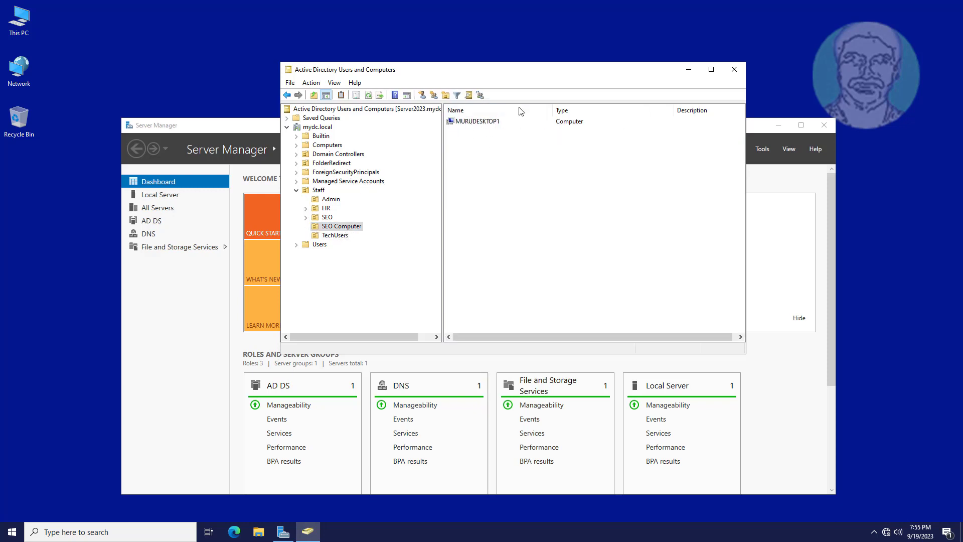
Reselect TechUsers, minimize ADUC, and launch Group Policy Management from Server Manager Tools.
click(339, 236)
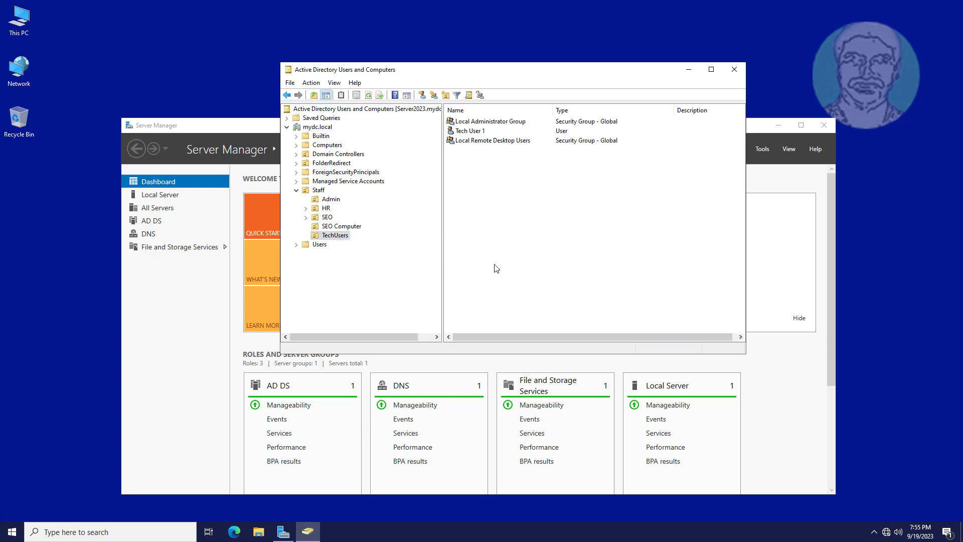
click(689, 69)
click(762, 149)
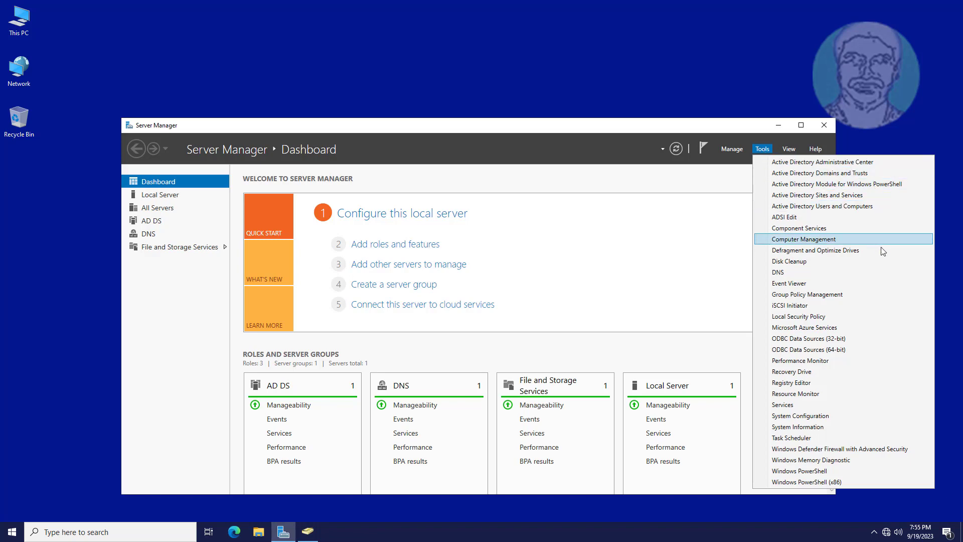
click(821, 294)
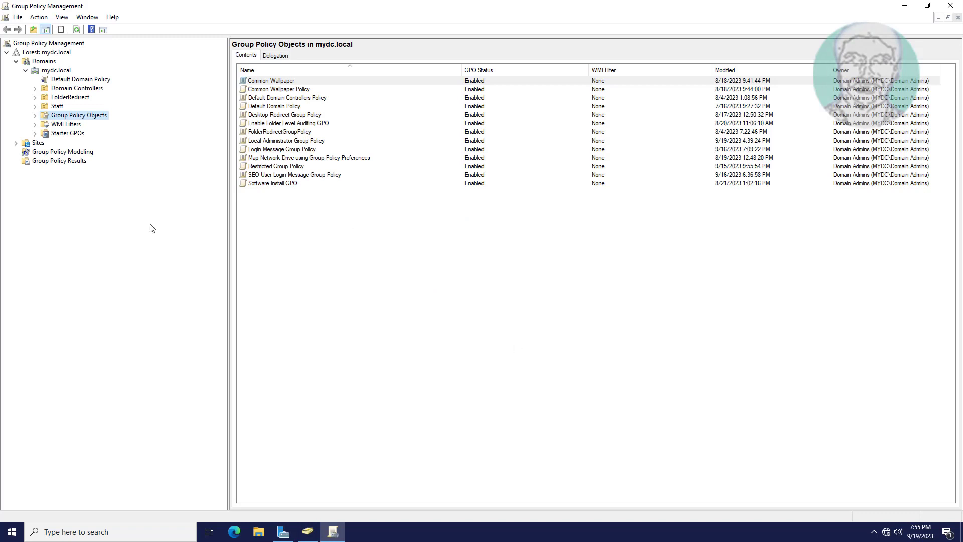
Create a GPO named 'Local Remote Desktop Users Group Policy' under Group Policy Objects.
right_click(102, 115)
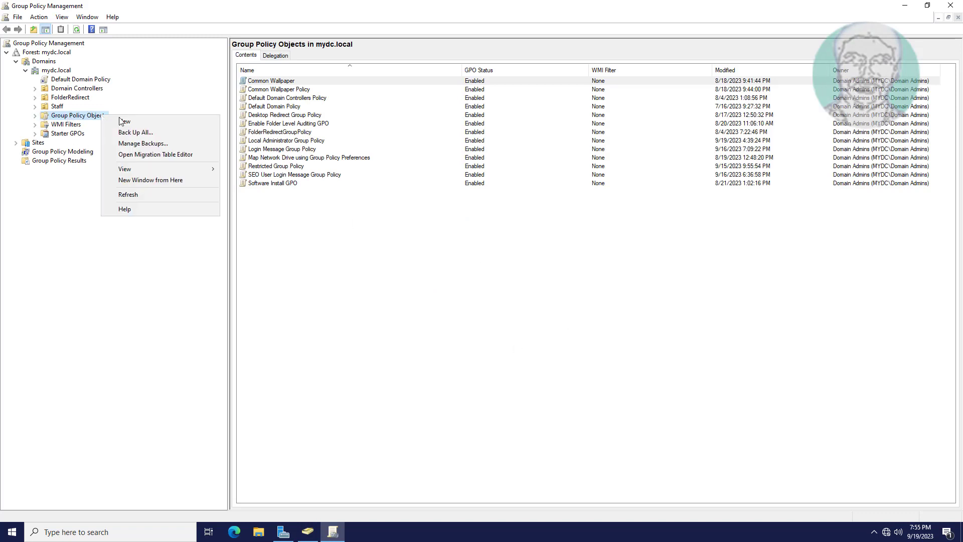
click(134, 121)
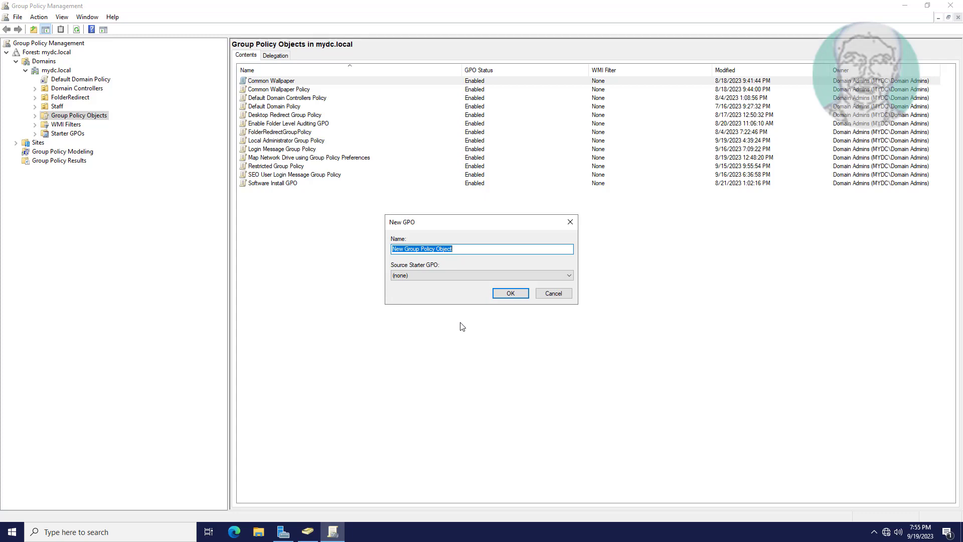
text(Local Remo)
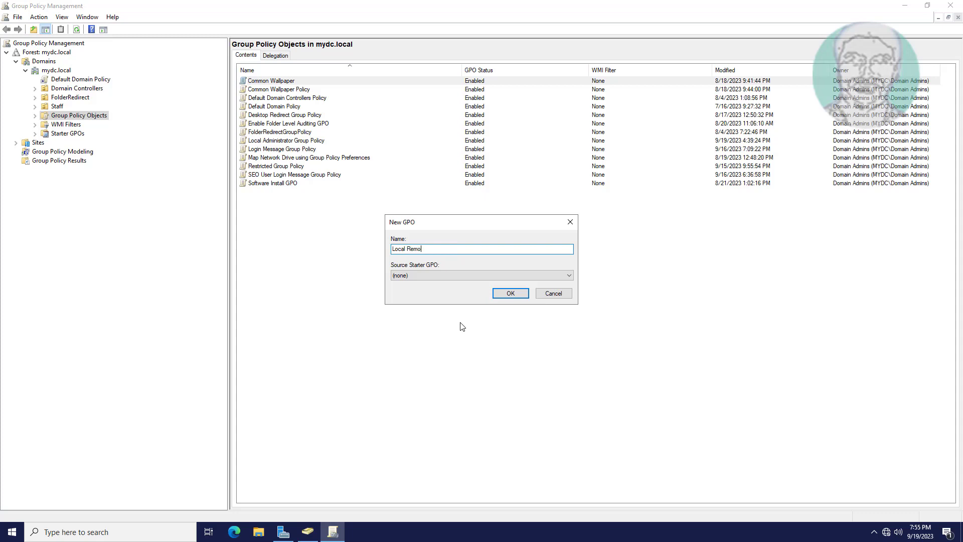
text(te Desktop Users Group Policy)
click(521, 295)
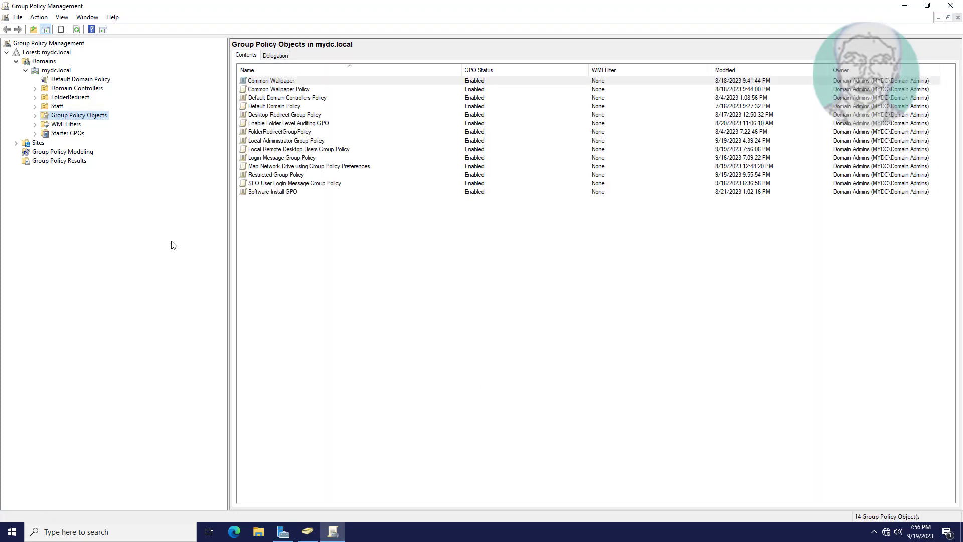
Check that SEO Computer holds MURUDESKTOP1 in ADUC, then minimize it.
click(307, 532)
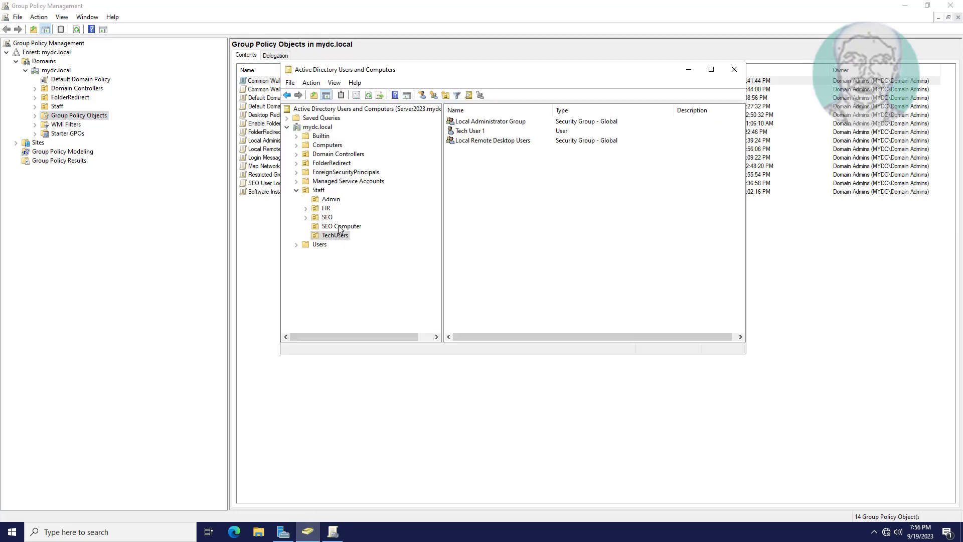
click(340, 227)
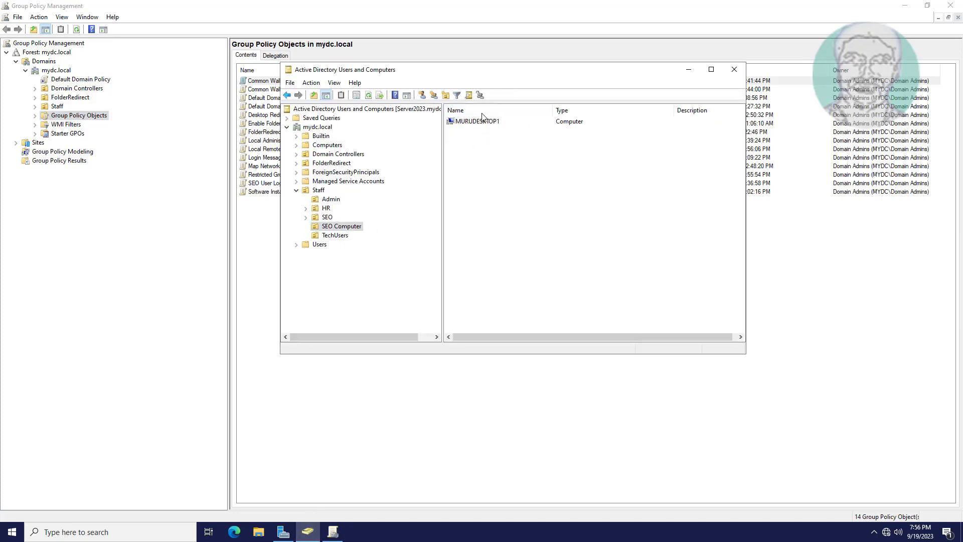
click(690, 69)
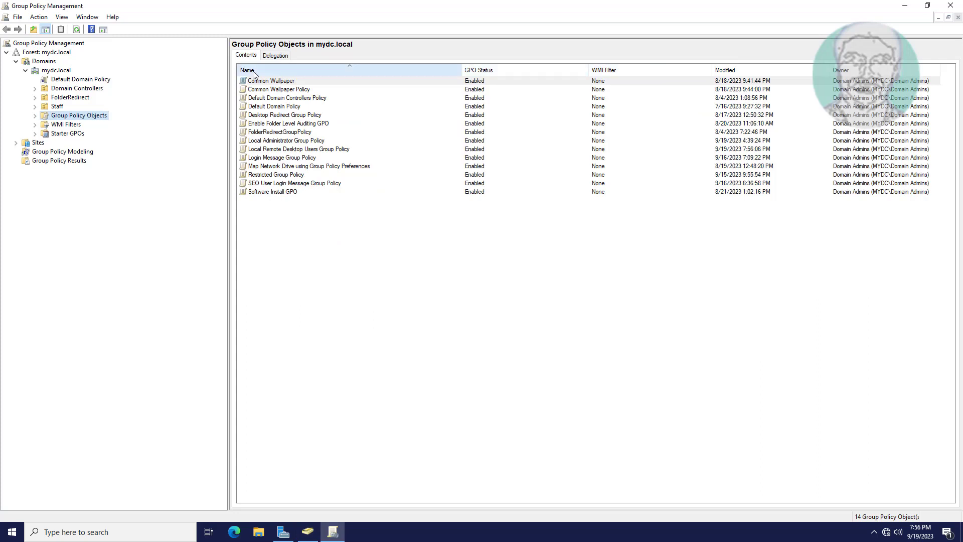
Expand Staff and Group Policy Objects and select Local Remote Desktop Users Group Policy.
click(35, 106)
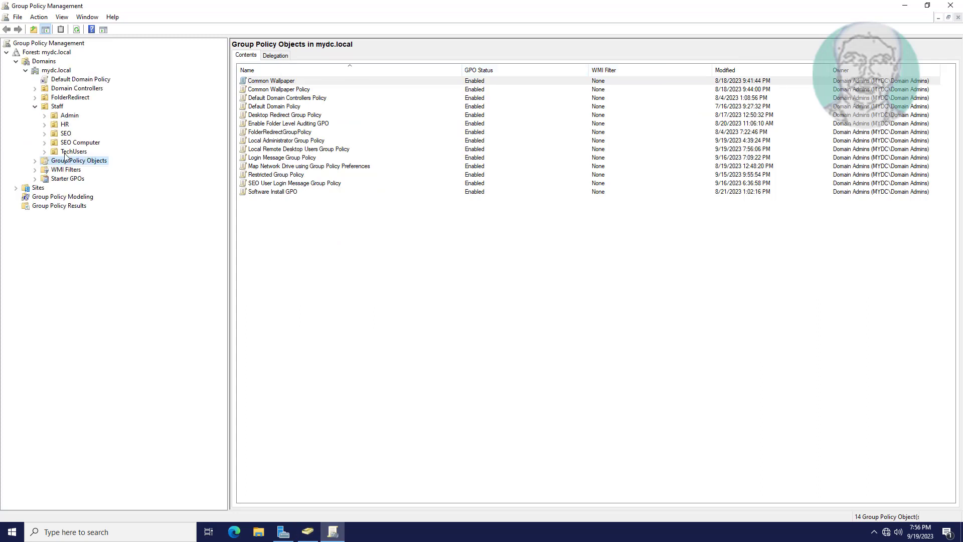
click(93, 145)
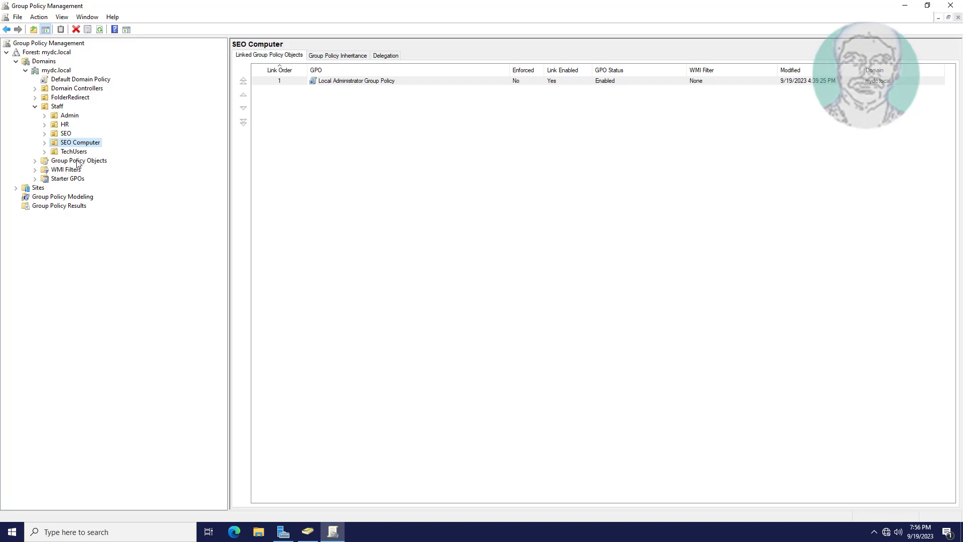
click(78, 161)
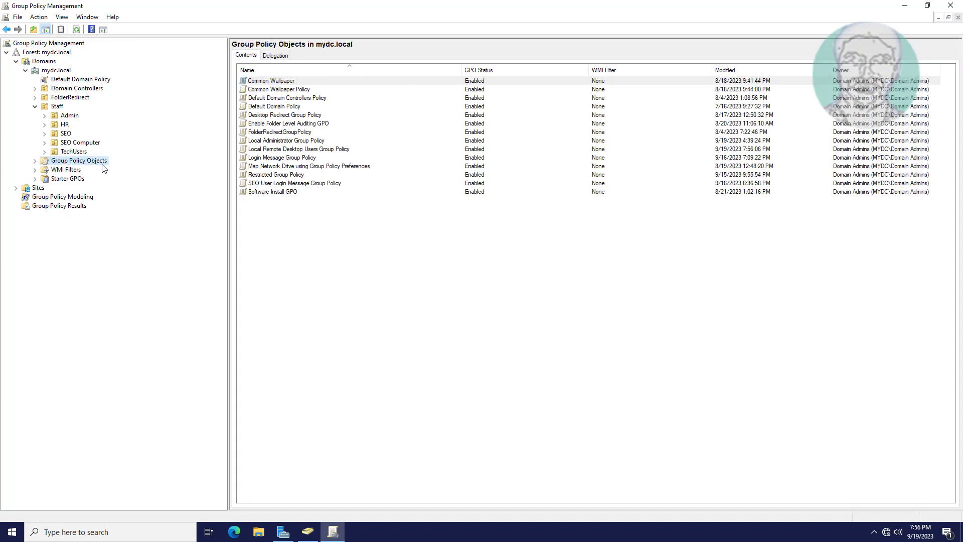
click(34, 162)
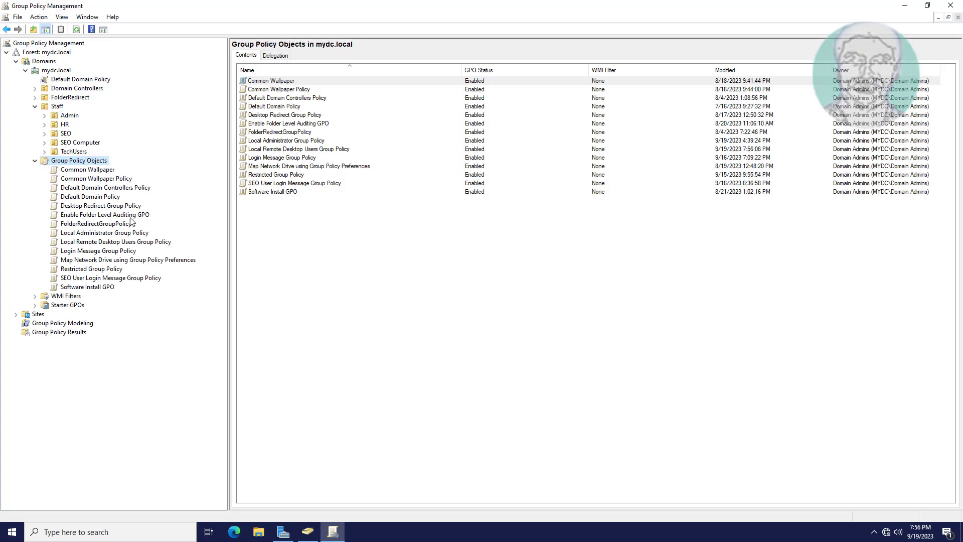
click(98, 243)
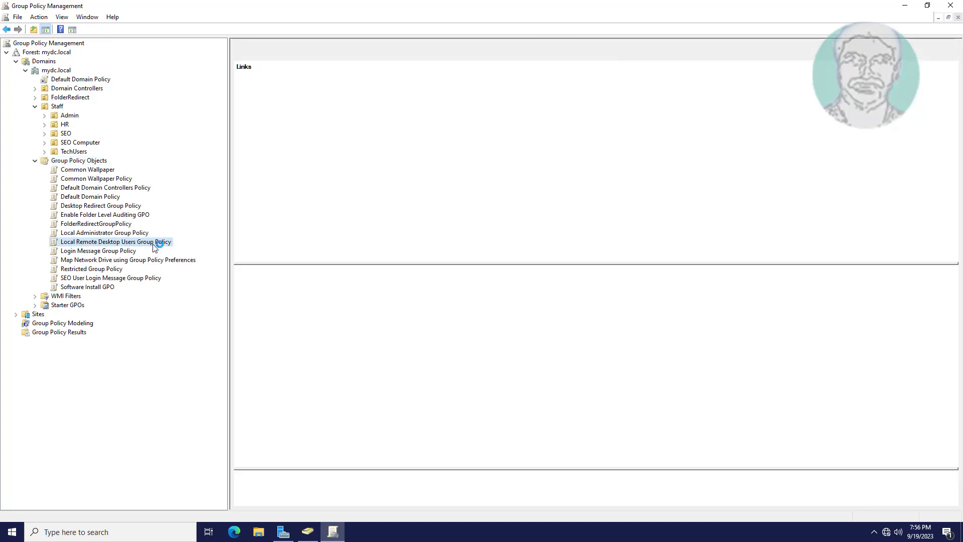
Open the new GPO in Group Policy Management Editor and enlarge the editor window.
right_click(190, 247)
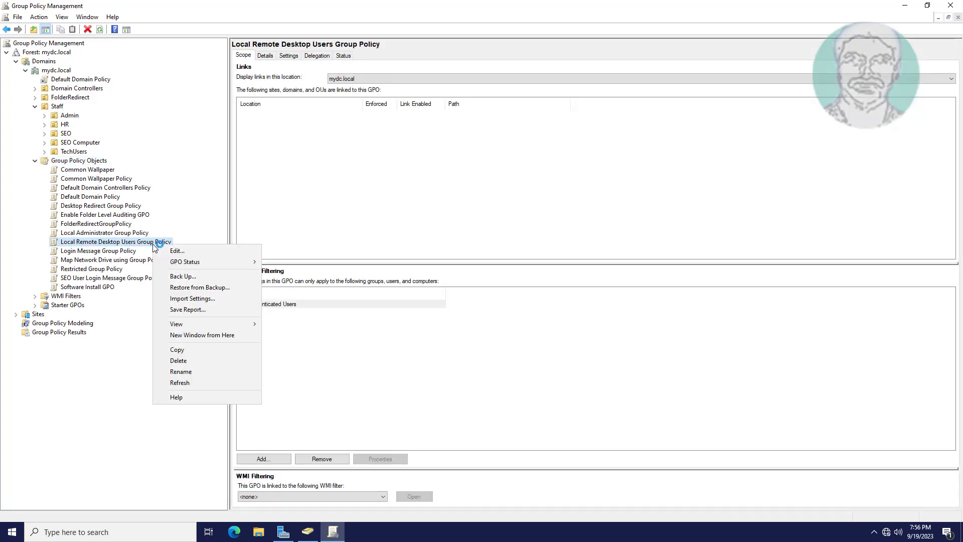
click(189, 253)
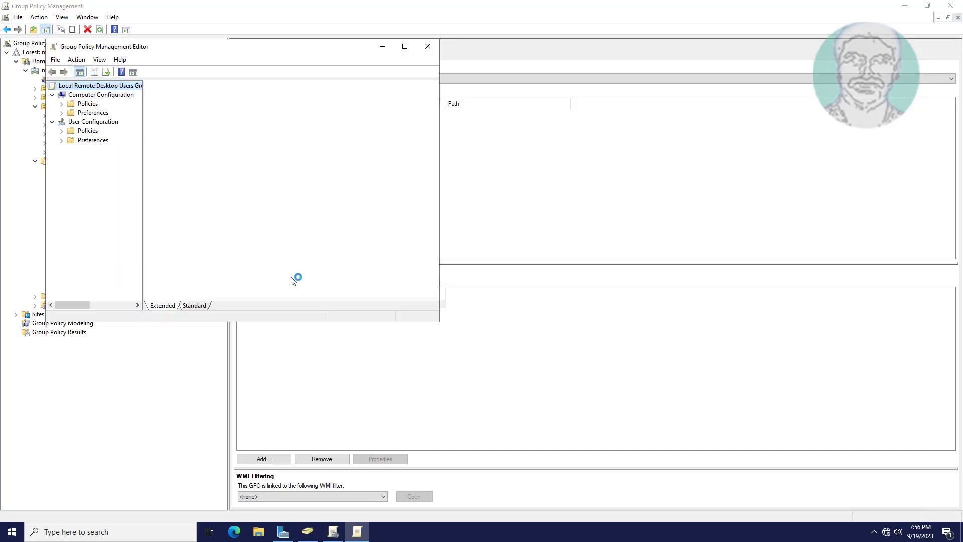
drag(258, 48, 341, 48)
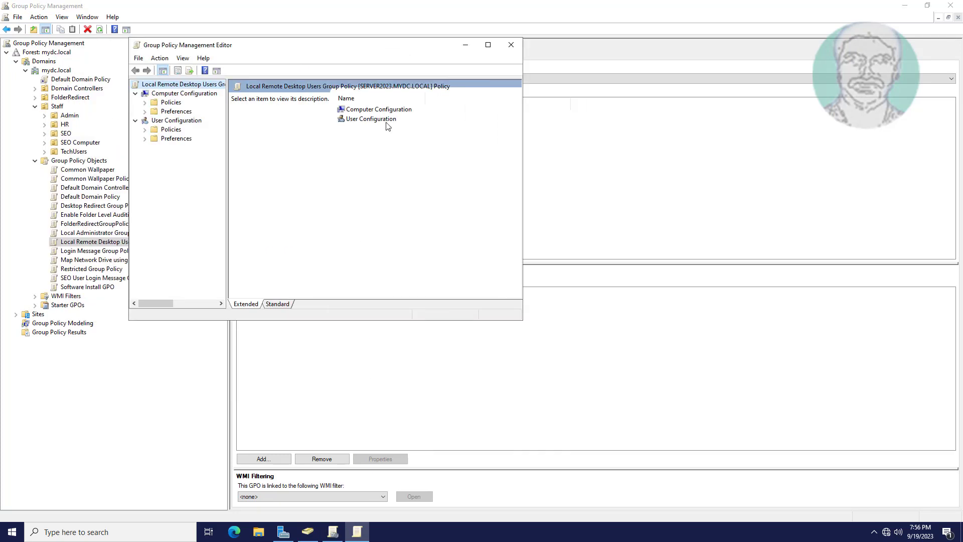
drag(227, 183, 239, 189)
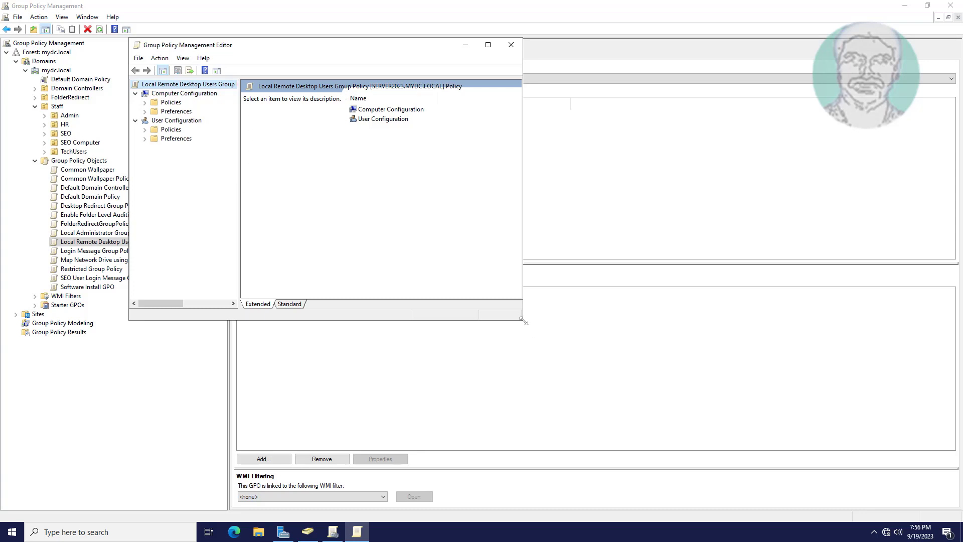
drag(523, 321, 770, 376)
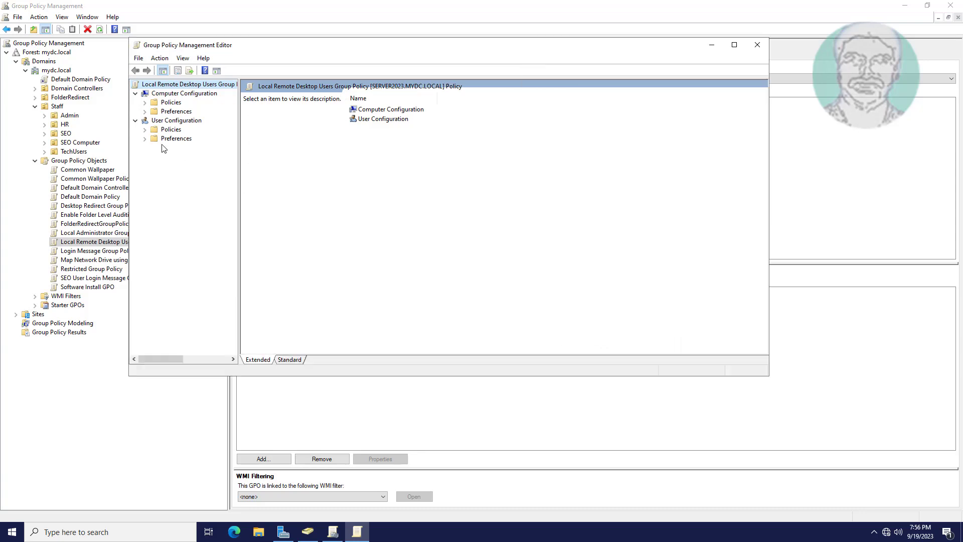
Browse Computer Configuration > Policies > Windows Settings > Security Settings to the empty Restricted Groups.
double_click(156, 103)
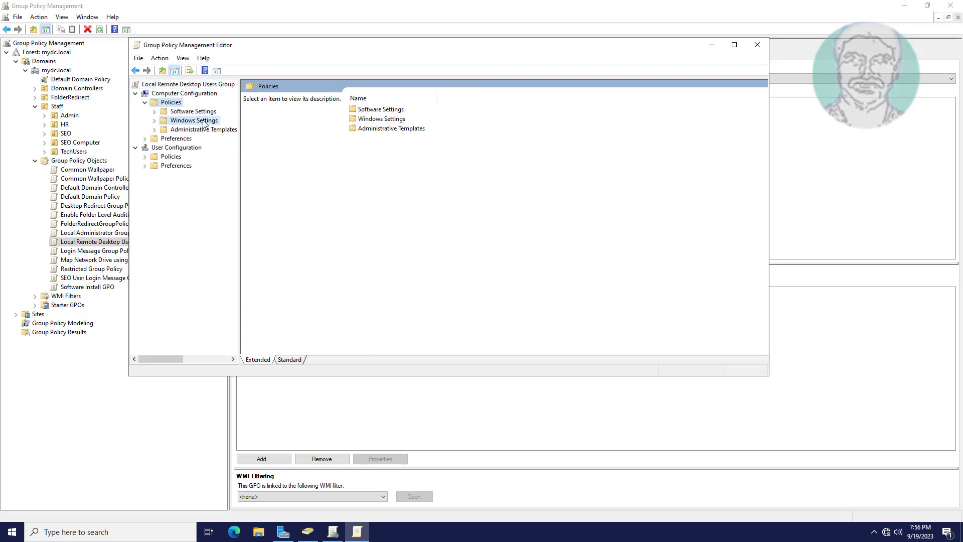
click(155, 121)
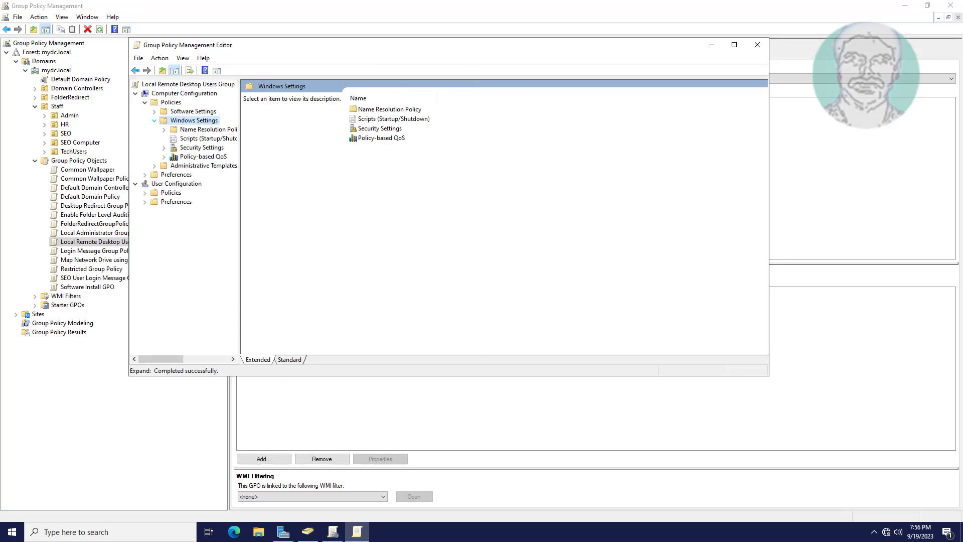
drag(239, 234, 285, 234)
click(206, 149)
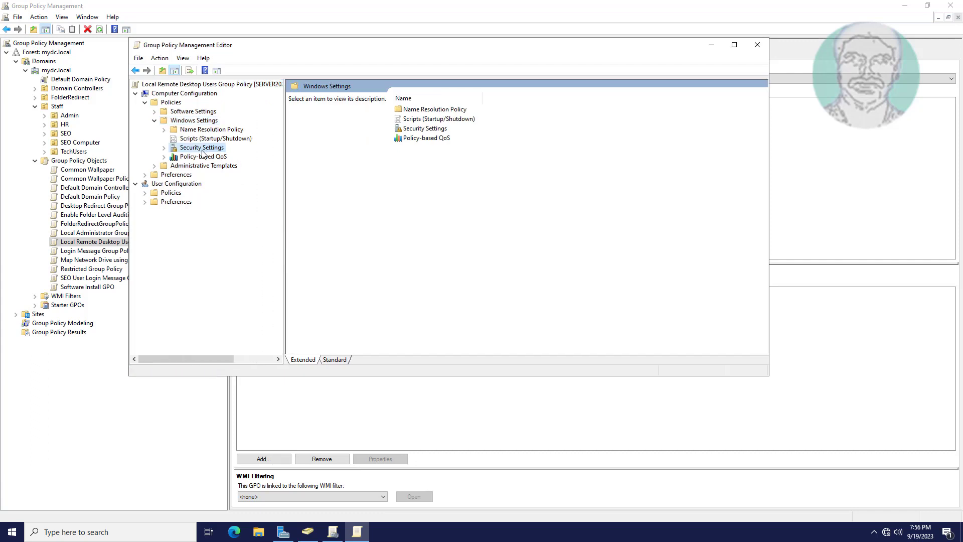
click(164, 148)
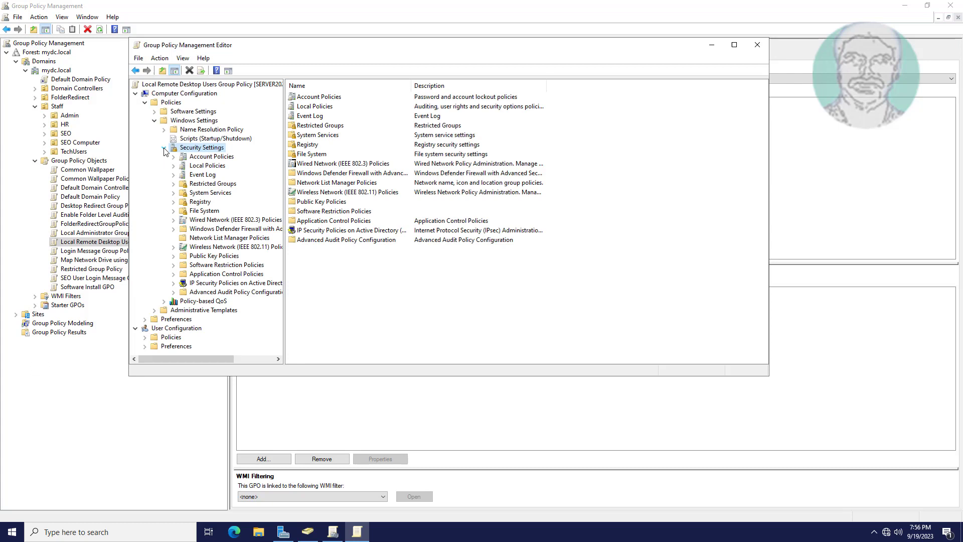
click(220, 183)
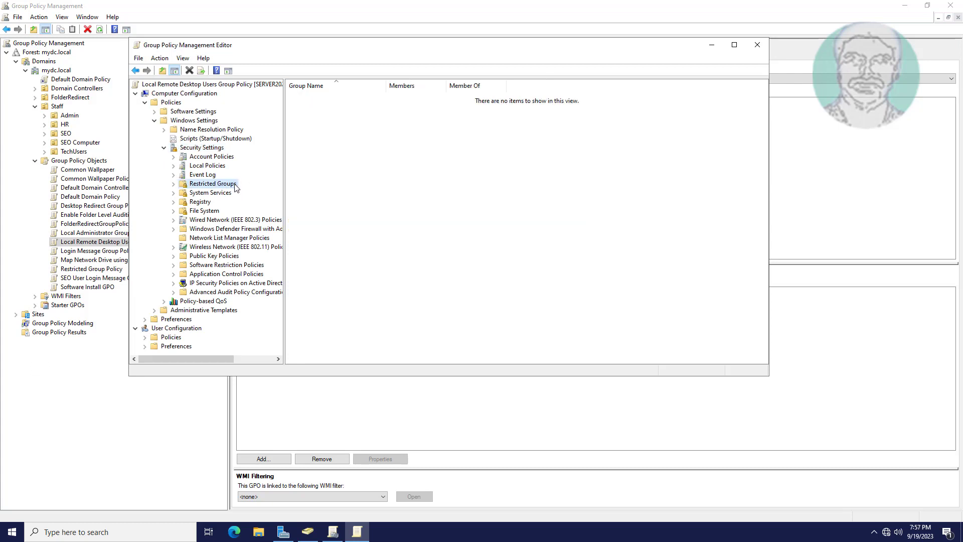
Add MYDC\Local Remote Desktop Users as a restricted group, resolving it from the partial name 'loca'.
right_click(327, 168)
click(367, 177)
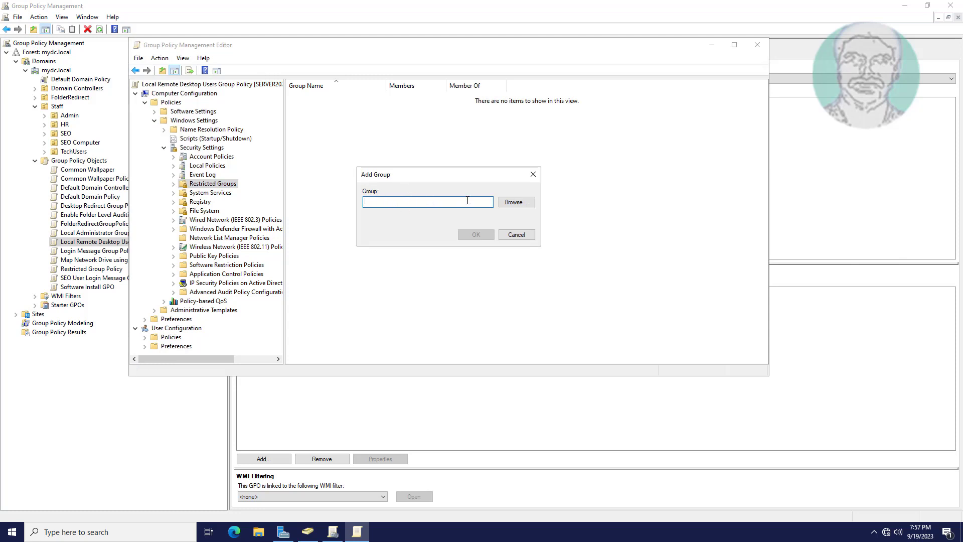
click(515, 202)
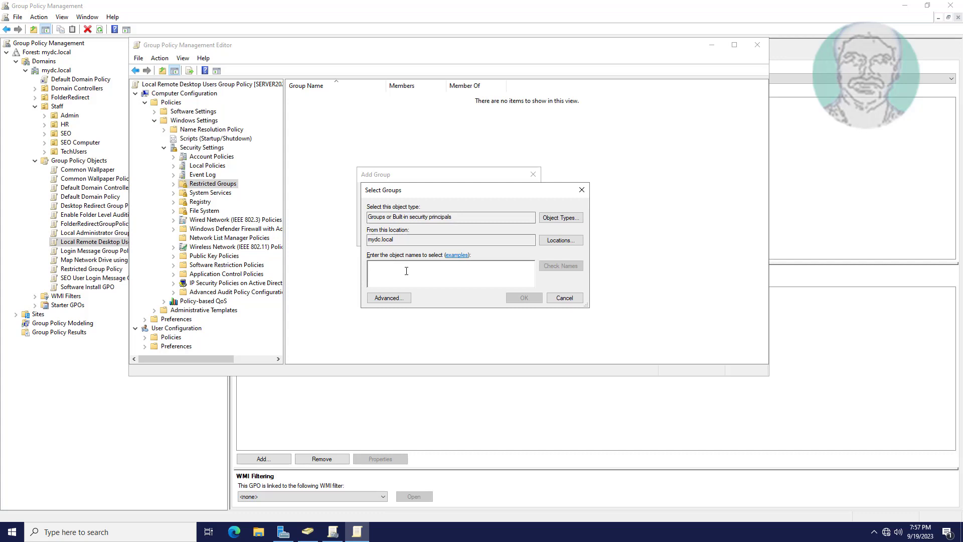
text(local remote)
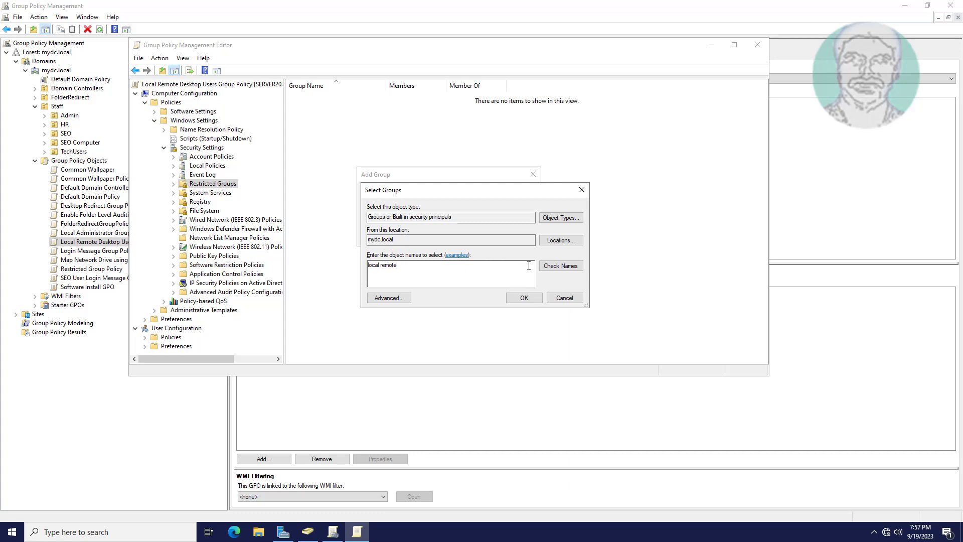
click(554, 273)
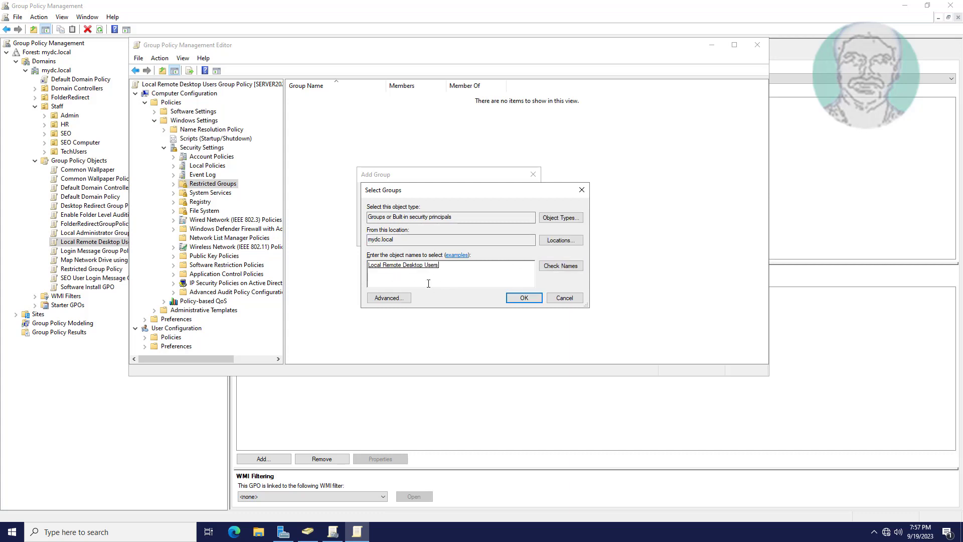
click(524, 298)
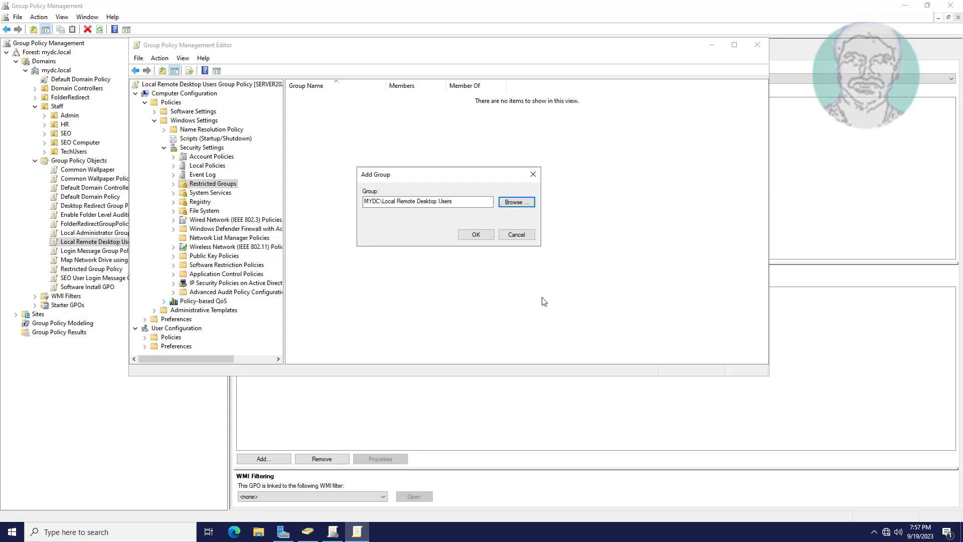
click(484, 235)
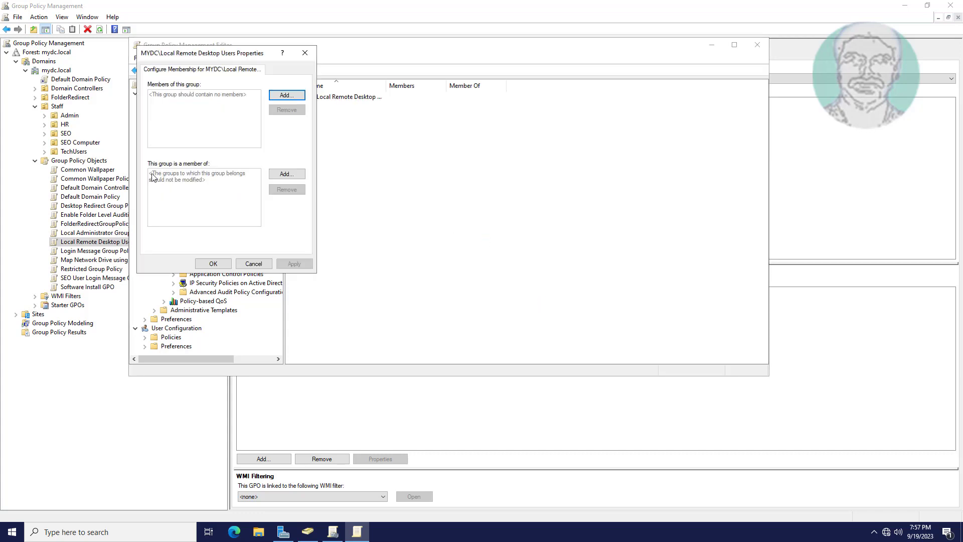
List all domain groups to choose a group for 'This group is a member of'.
click(290, 174)
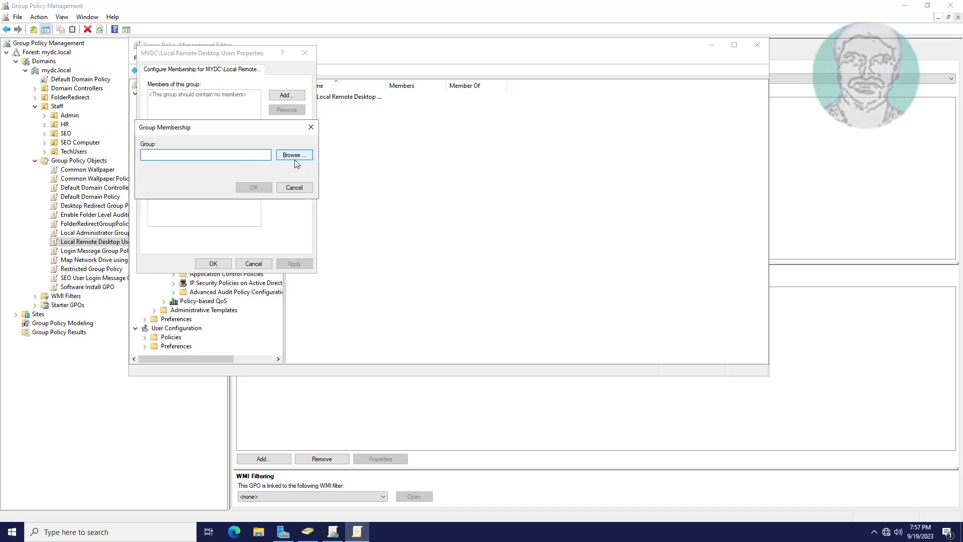
click(294, 158)
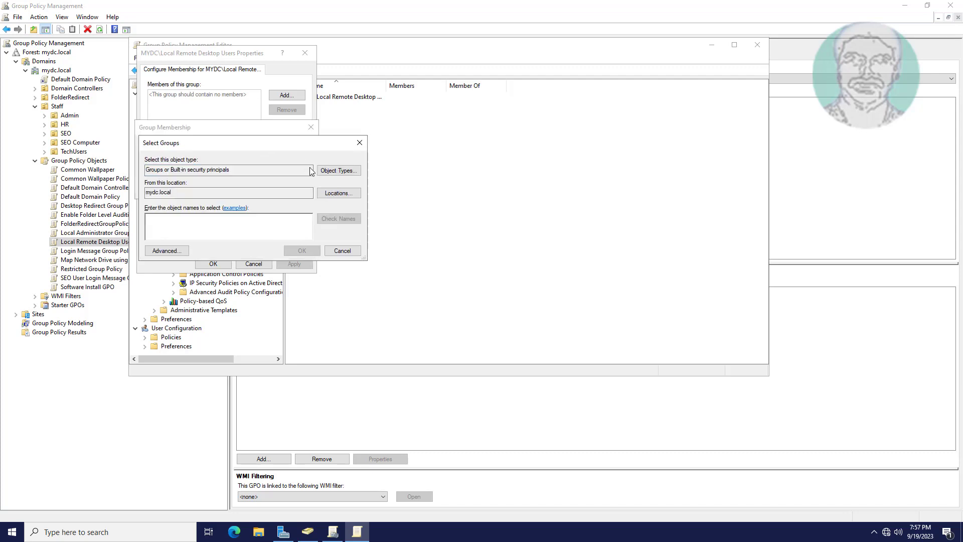
click(174, 251)
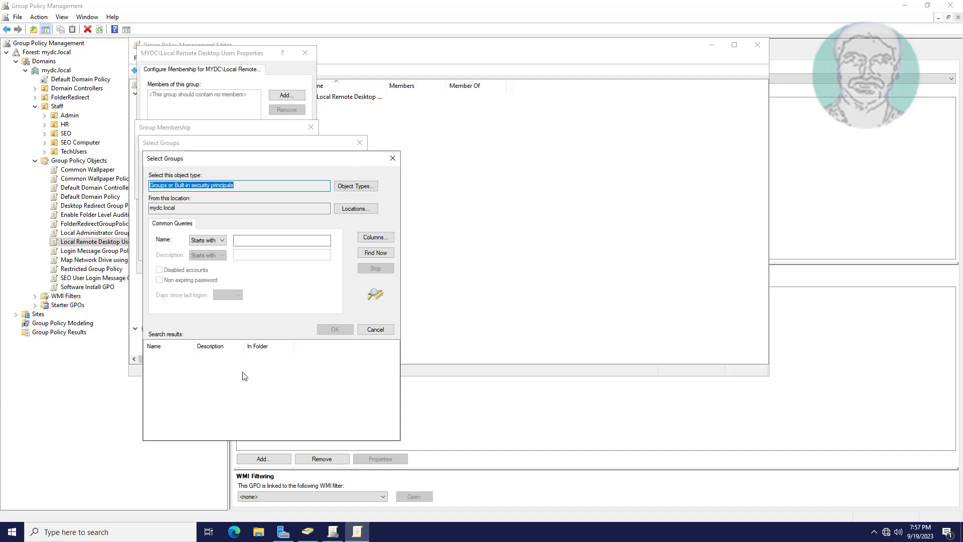
click(381, 253)
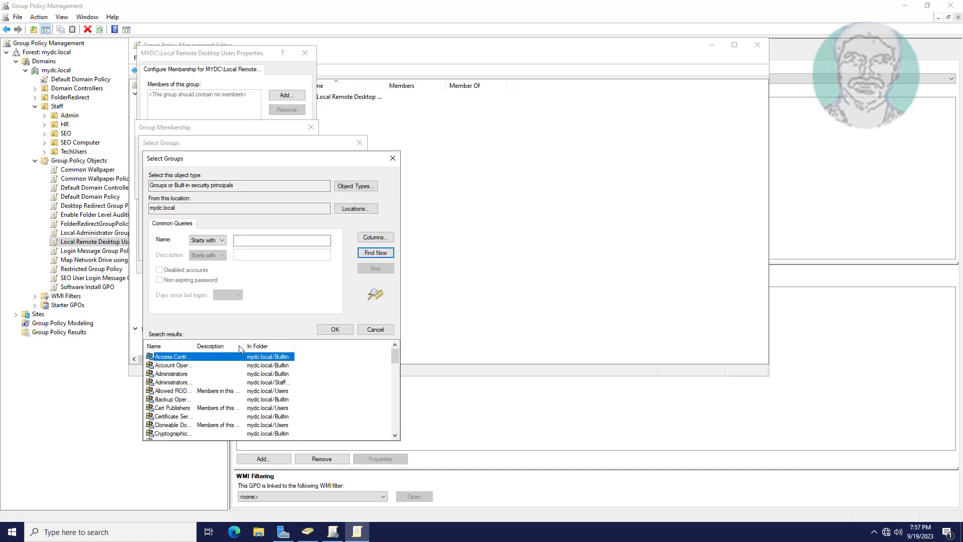
drag(195, 343, 232, 344)
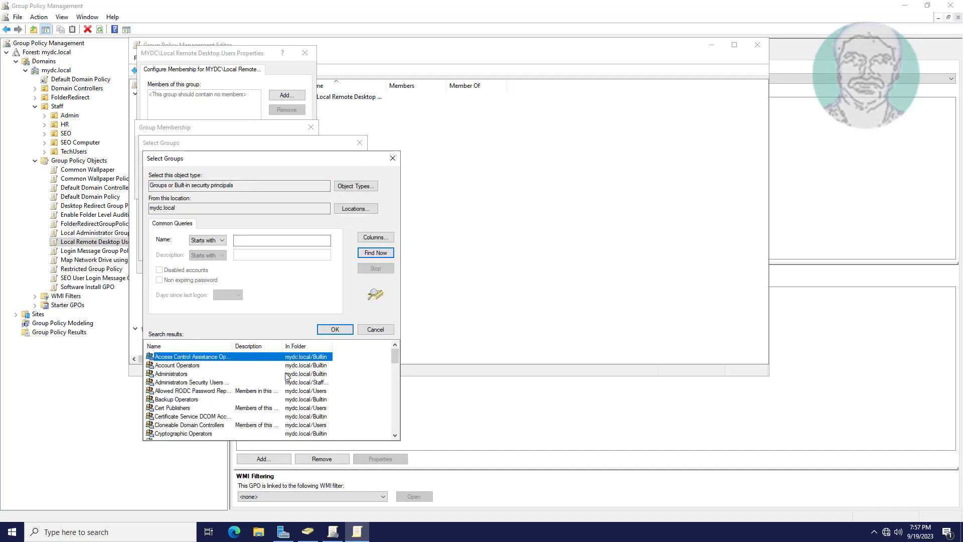
drag(395, 363, 396, 425)
Make the group a member of Remote Desktop Users, apply, and widen the columns to confirm.
click(165, 366)
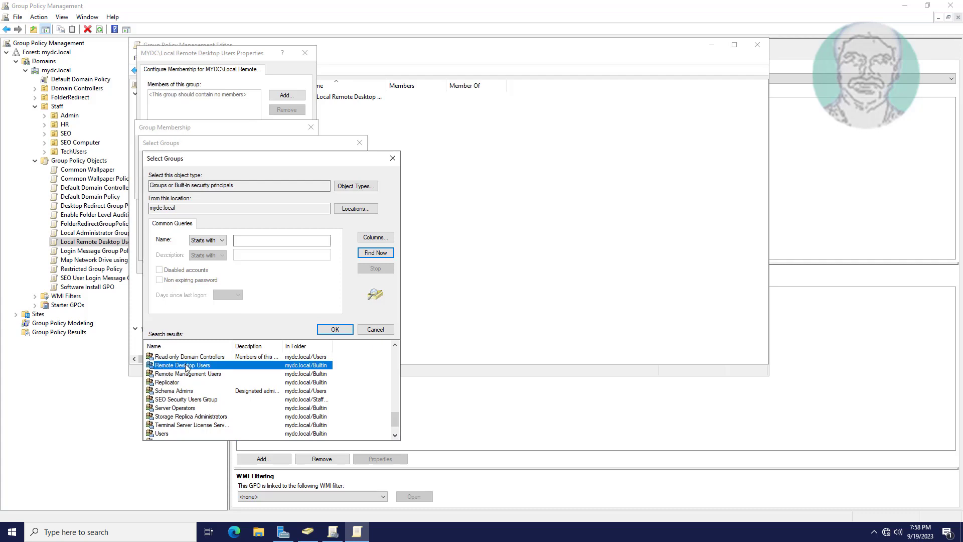
click(342, 332)
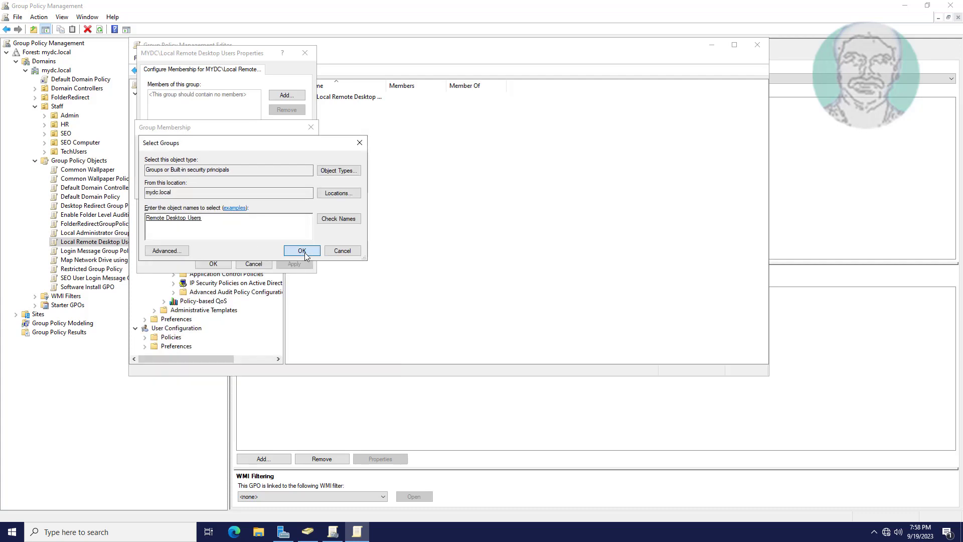
click(303, 251)
click(252, 187)
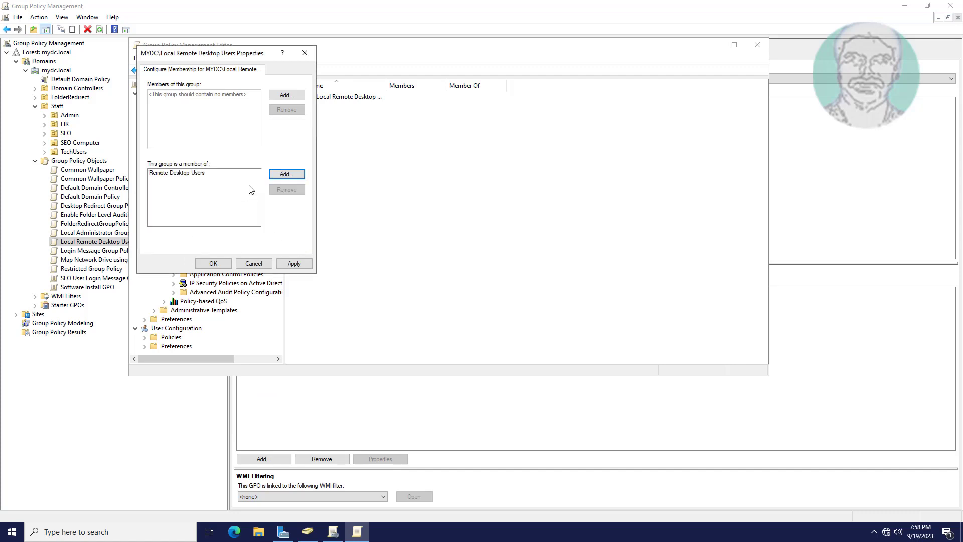
click(279, 264)
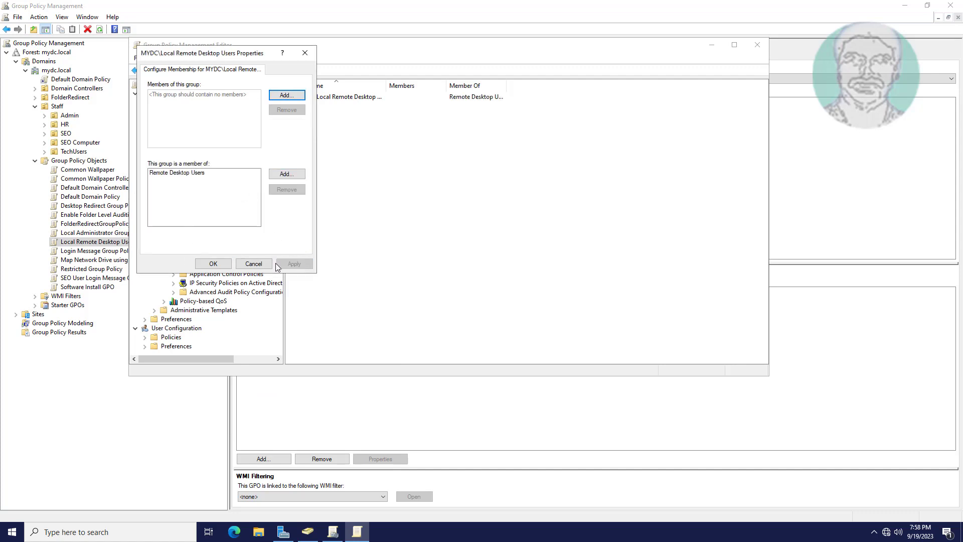
click(216, 265)
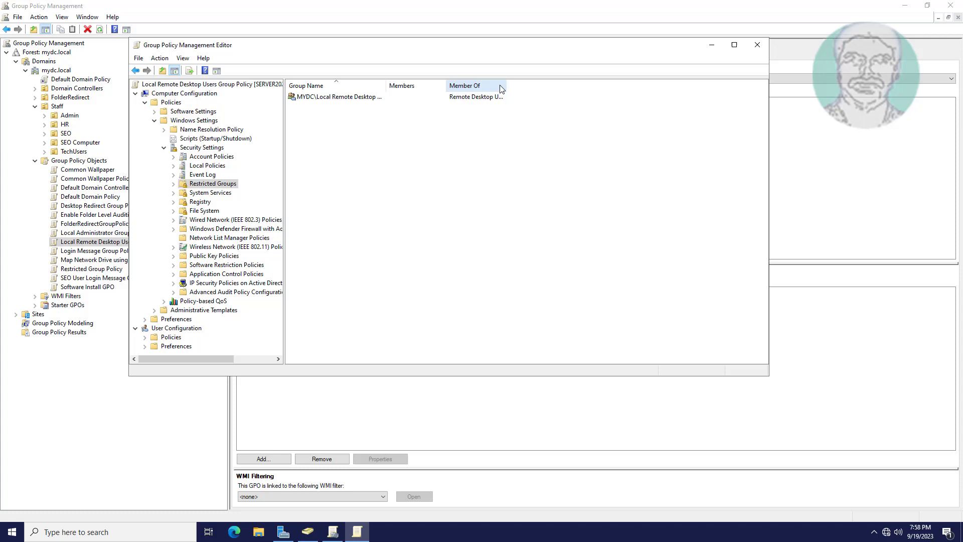
drag(389, 81, 413, 81)
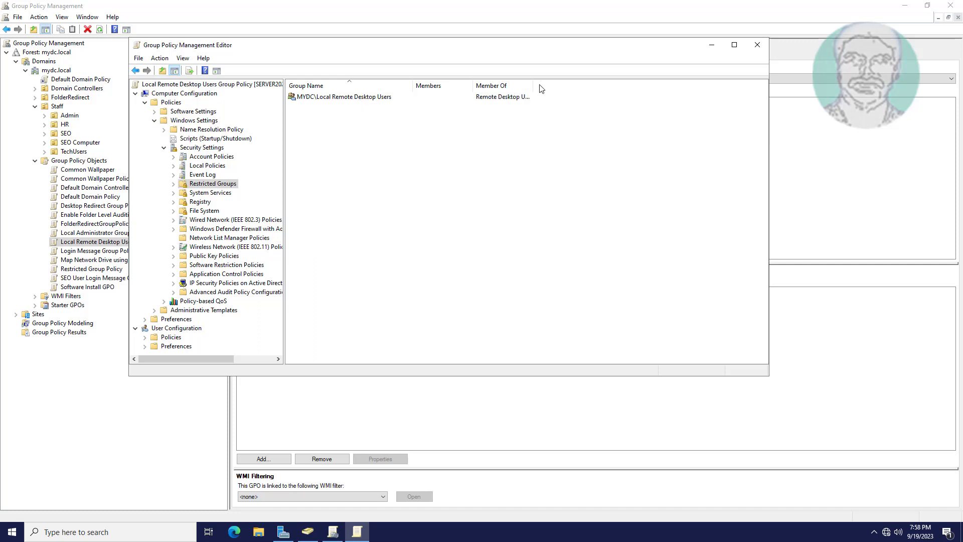
drag(533, 85, 605, 86)
Collapse Security Settings and expand Administrative Templates > Windows Components.
click(164, 148)
click(154, 121)
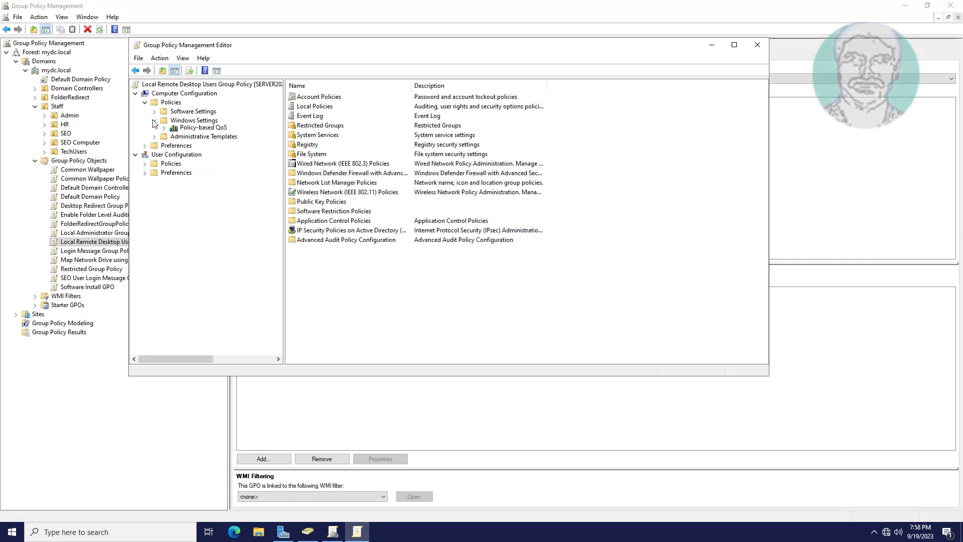
click(200, 130)
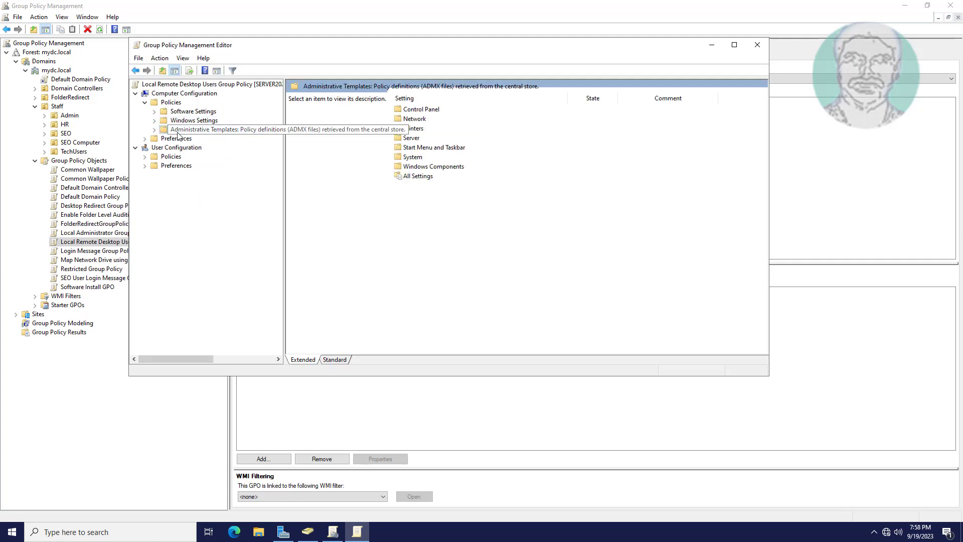
click(155, 129)
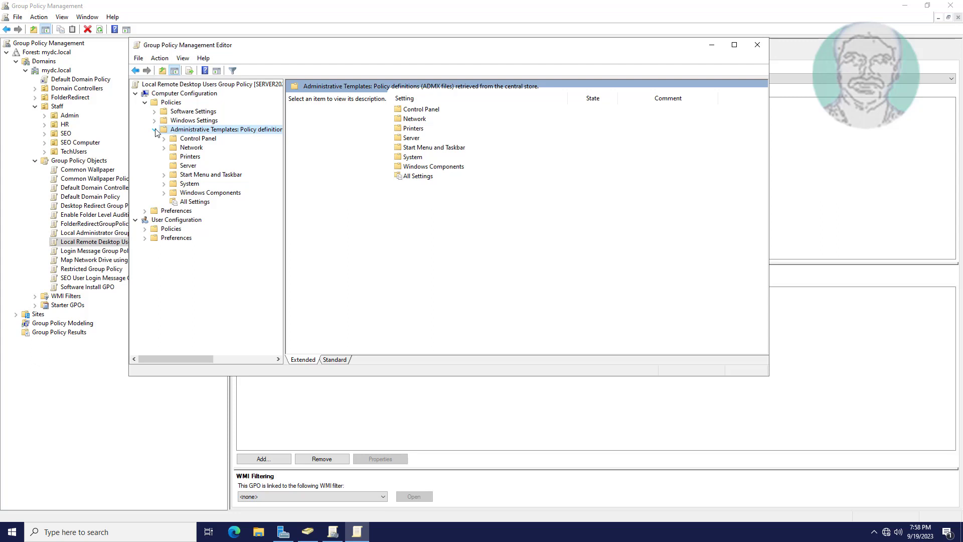
click(215, 193)
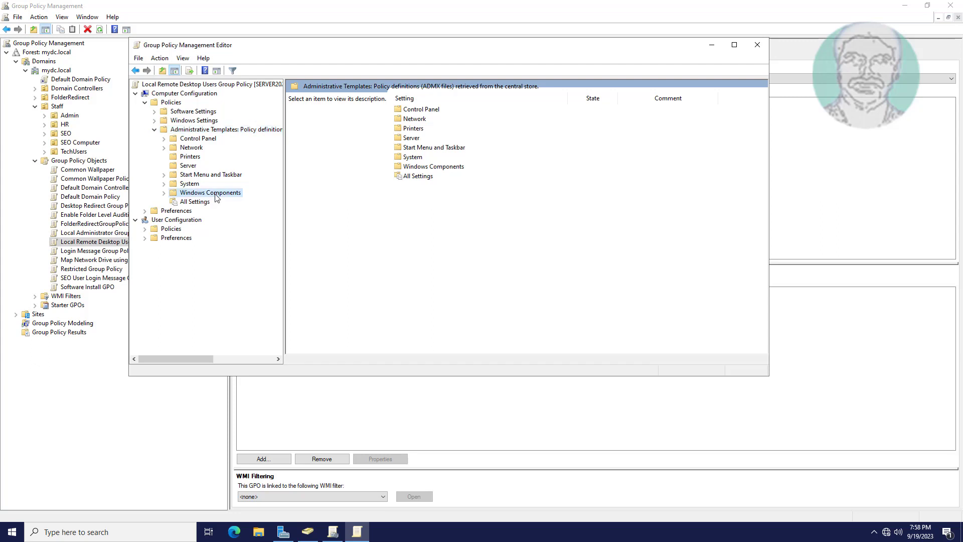
click(164, 193)
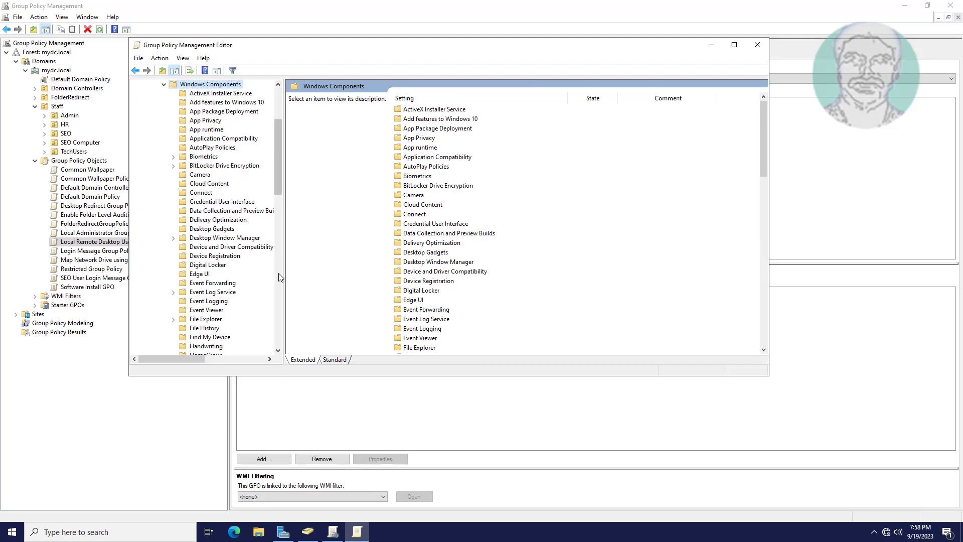
Drill into Remote Desktop Services > Remote Desktop Session Host > Connections.
scroll(279, 277, down, 7)
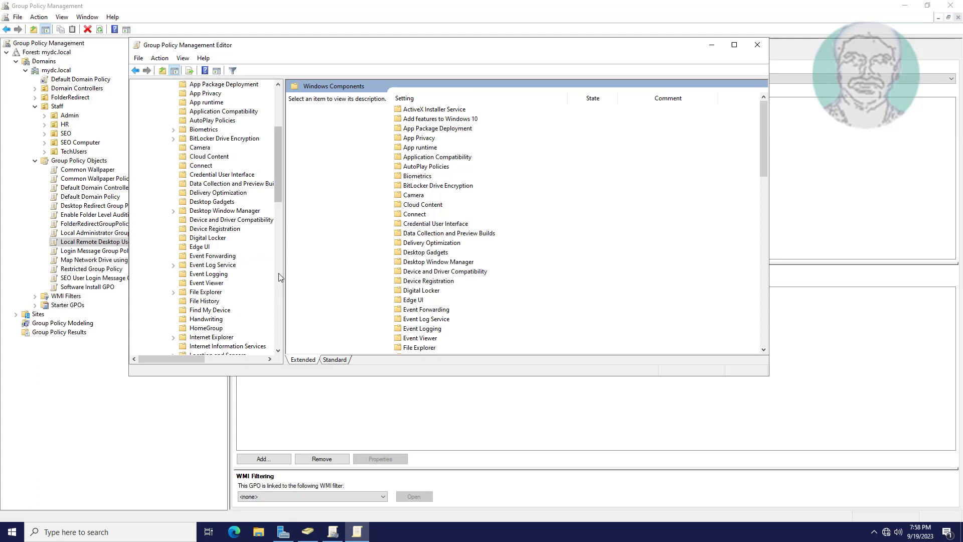
scroll(259, 298, down, 3)
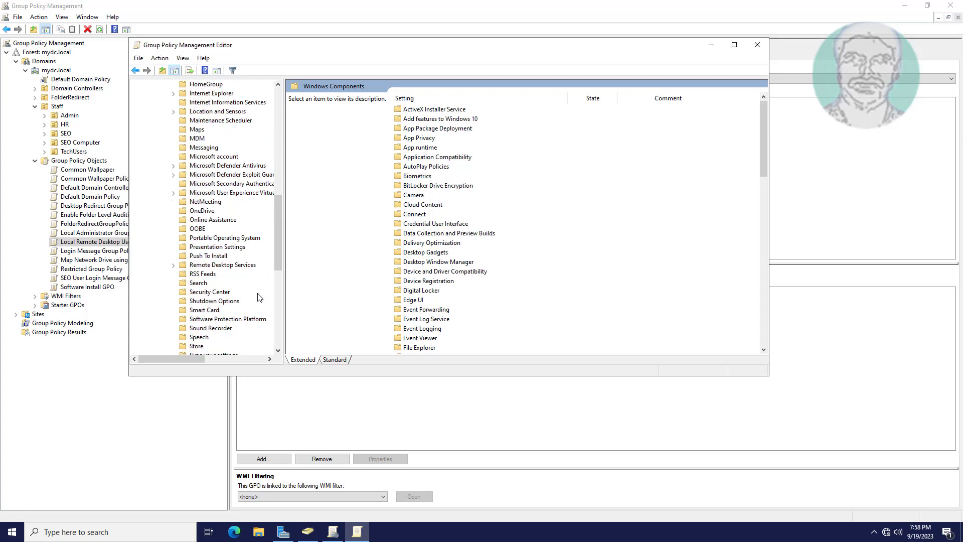
click(242, 266)
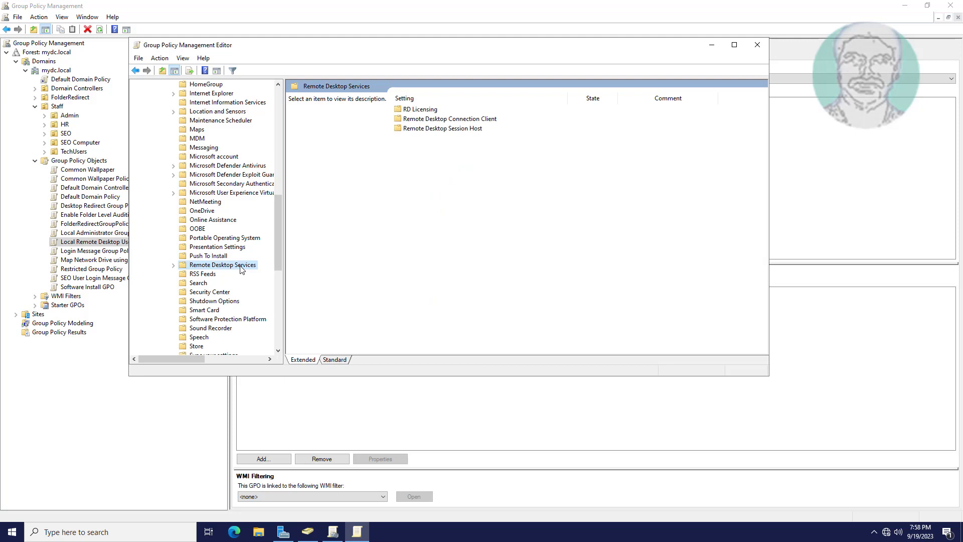
click(174, 265)
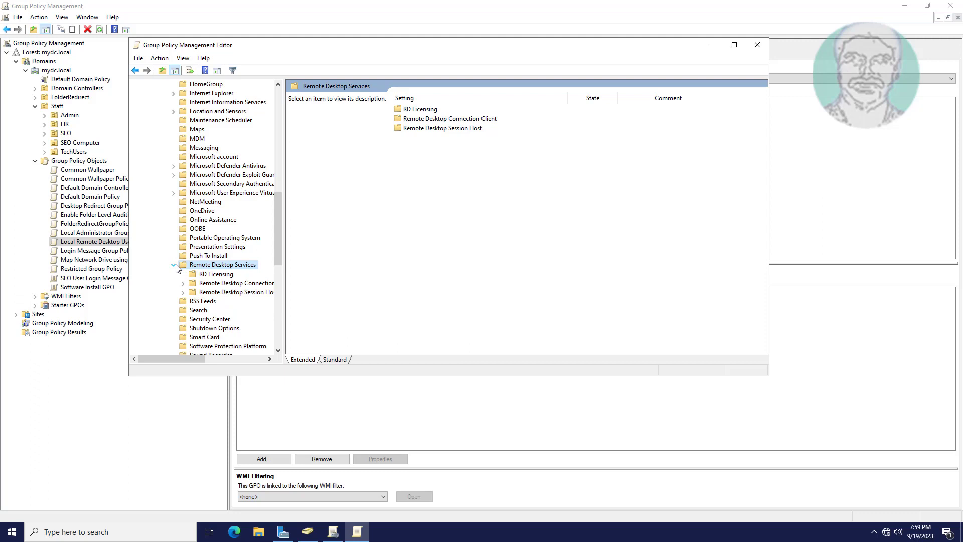
click(245, 293)
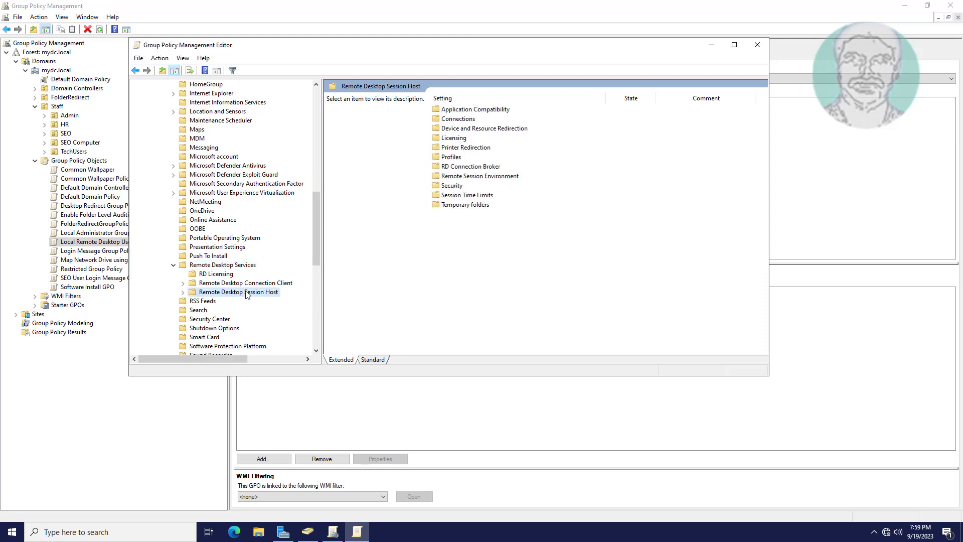
click(183, 292)
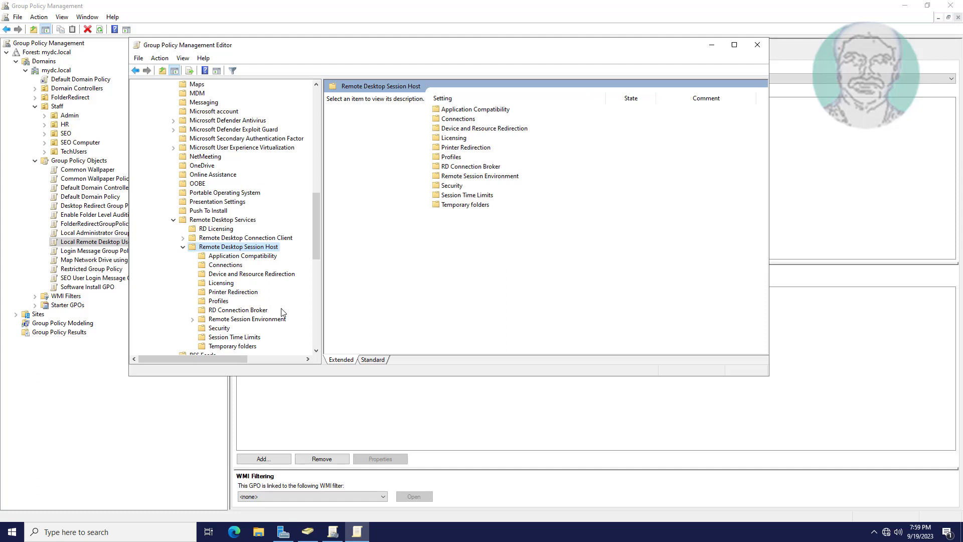
click(225, 264)
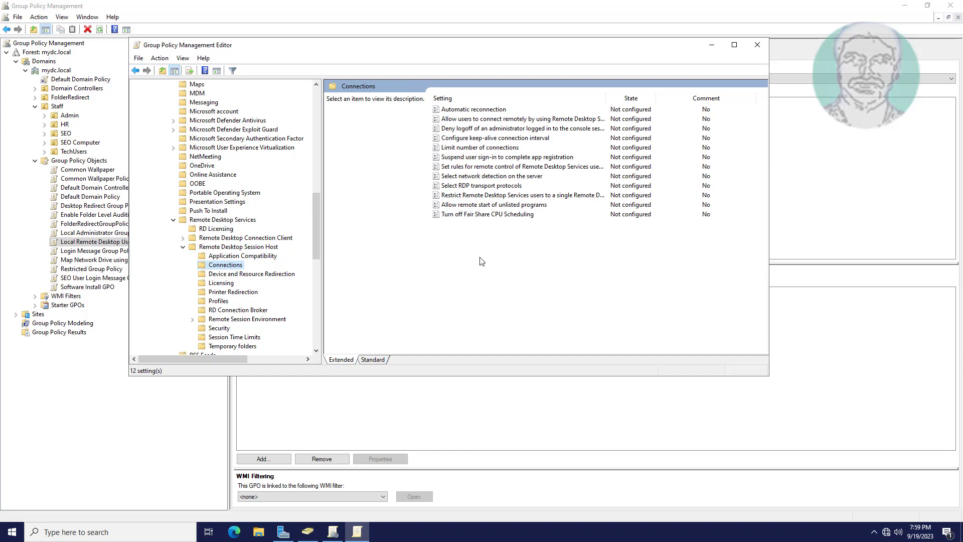
Set 'Allow users to connect remotely by using Remote Desktop Services' to Enabled, then view the Security folder.
click(530, 121)
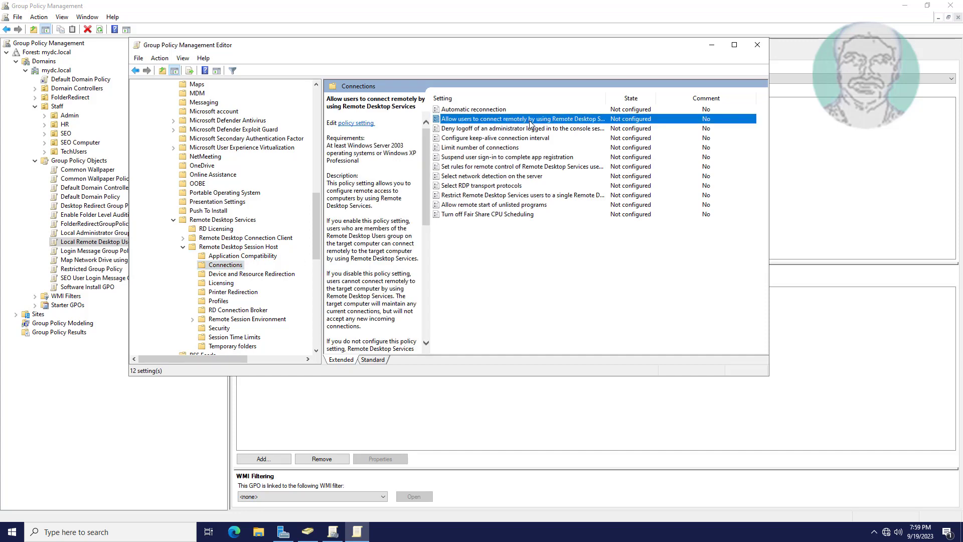
double_click(530, 121)
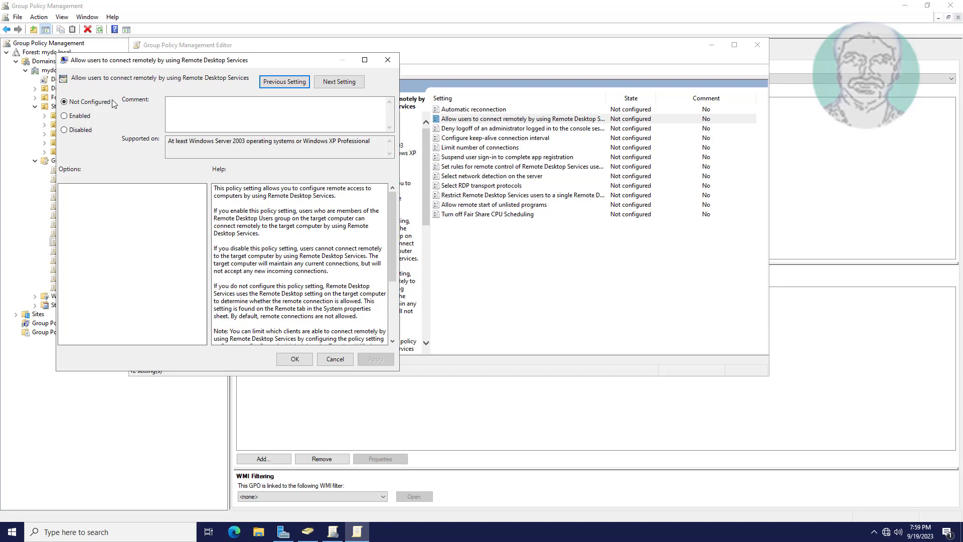
click(65, 116)
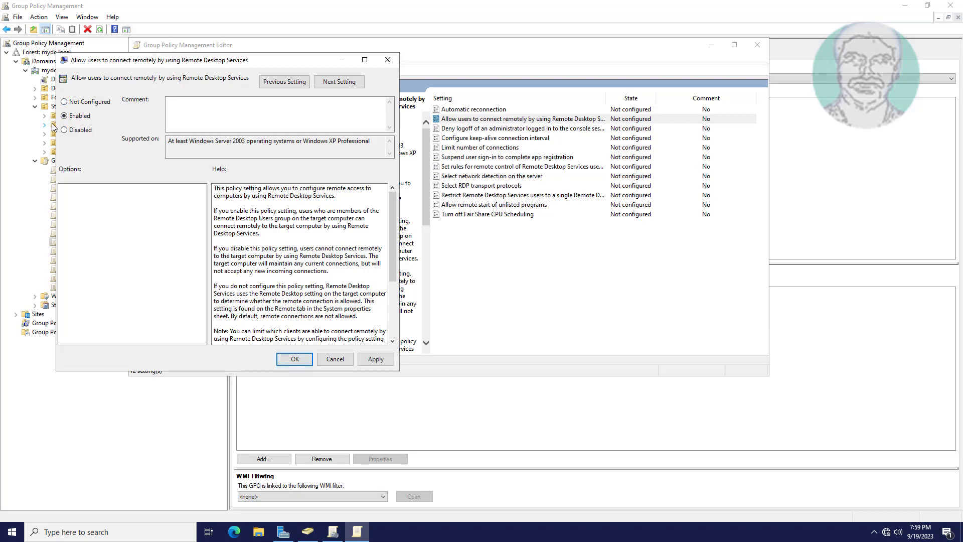
click(382, 360)
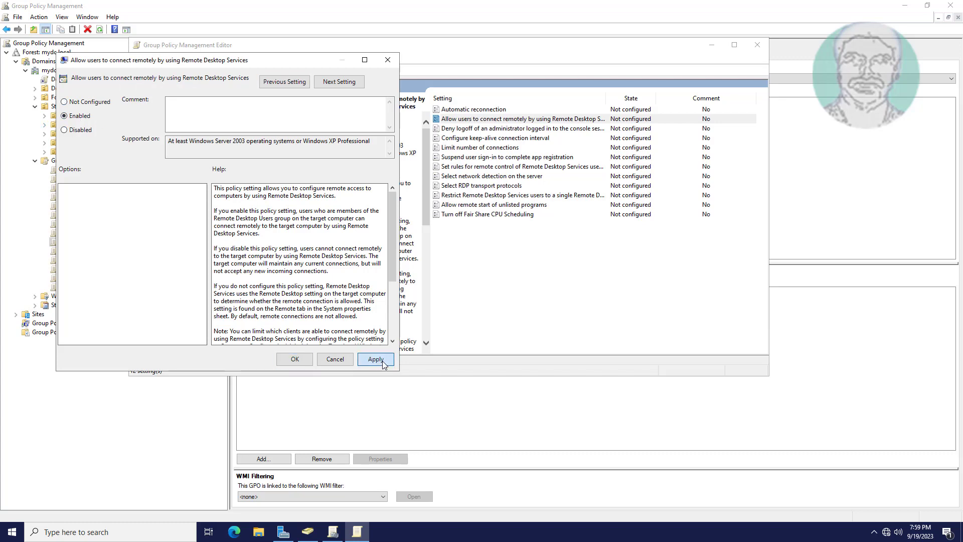
click(299, 361)
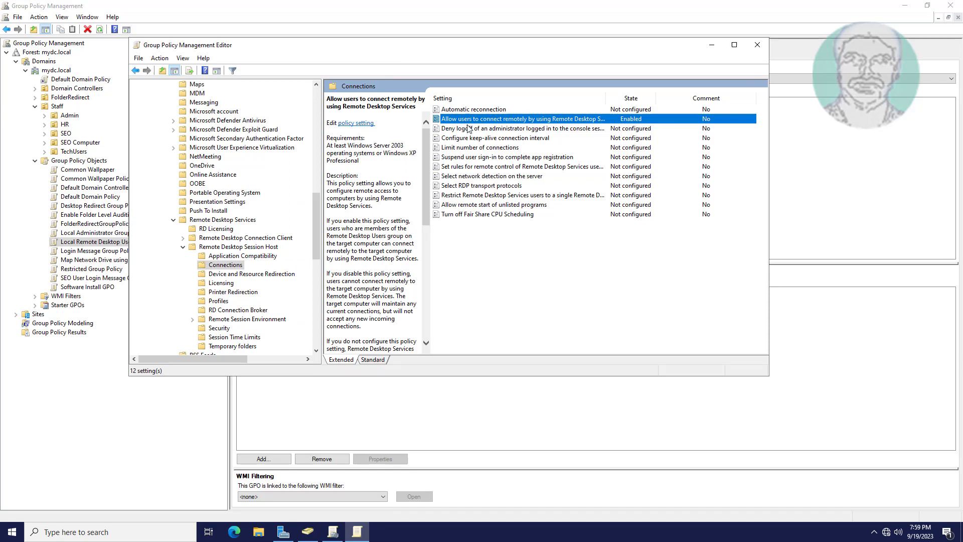
drag(317, 252, 316, 269)
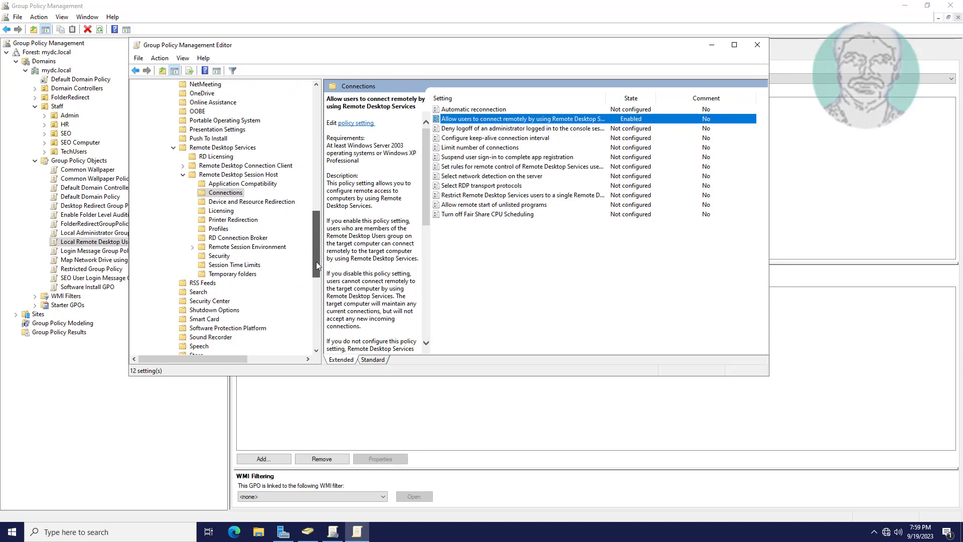
click(220, 256)
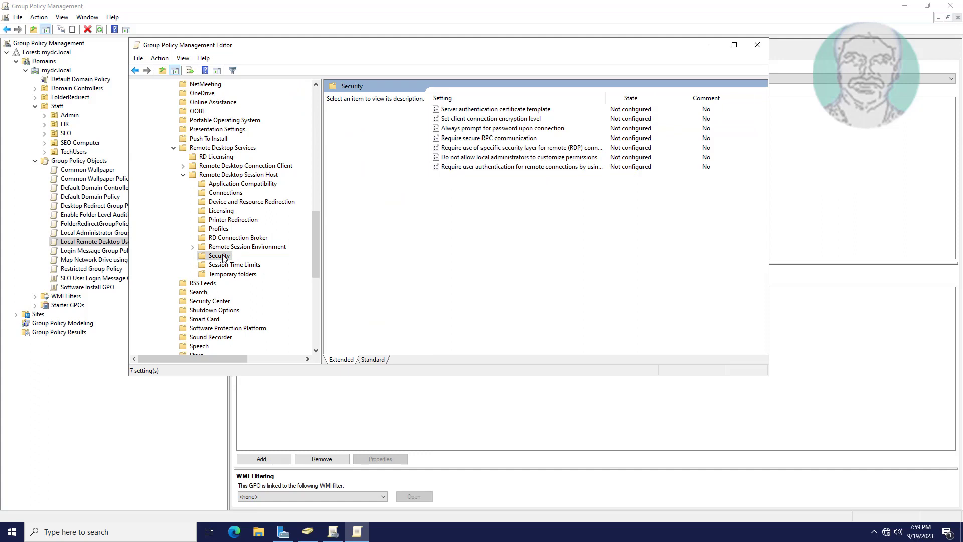
Set 'Require user authentication for remote connections by using Network Level Authentication' to Enabled.
click(506, 168)
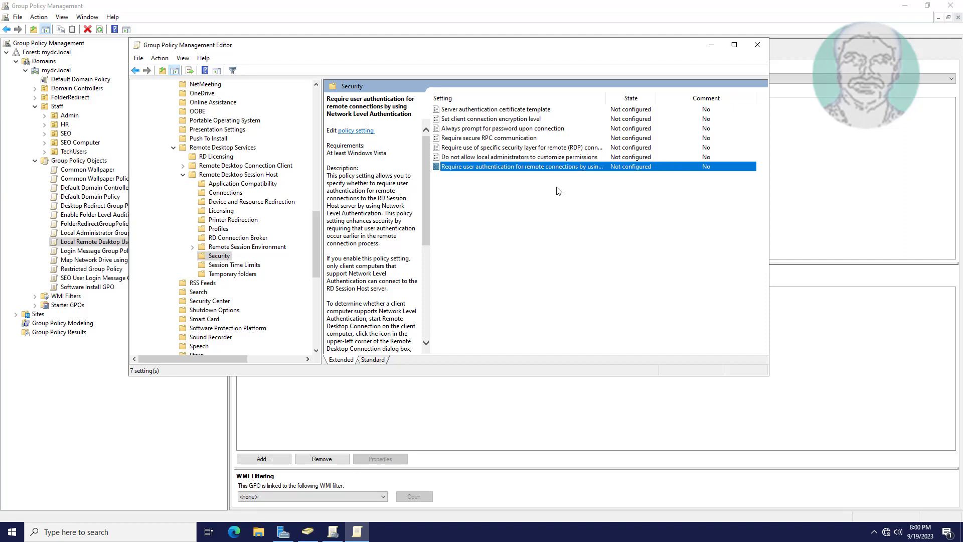
double_click(518, 167)
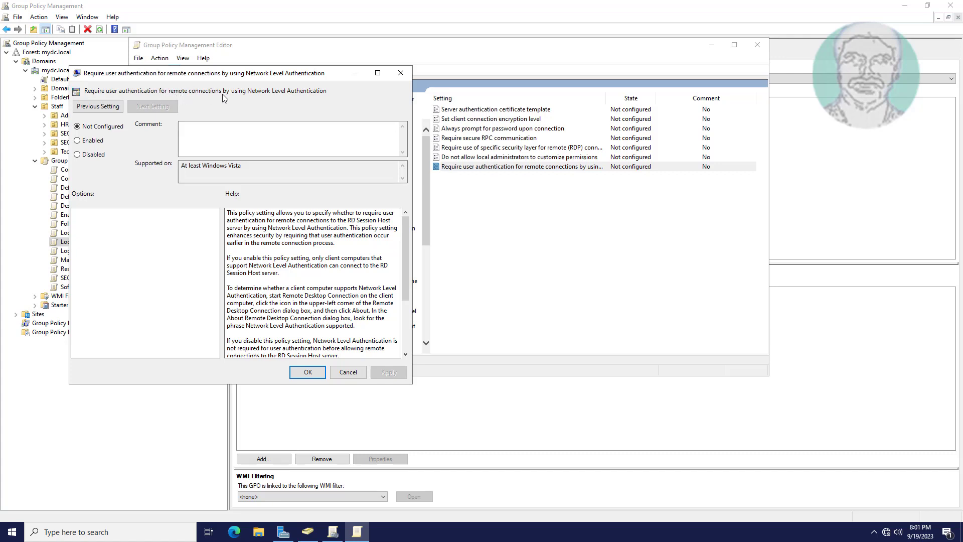
click(87, 141)
click(388, 372)
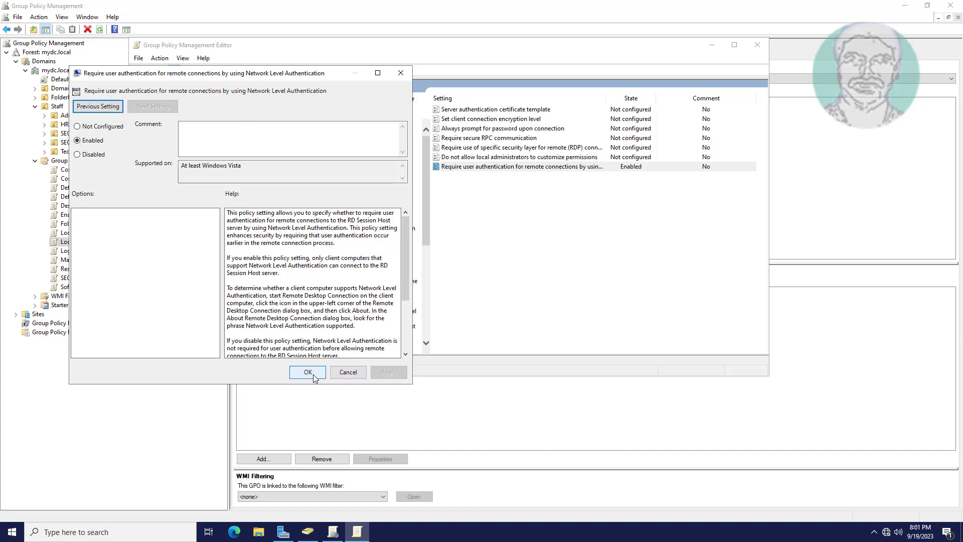
click(307, 372)
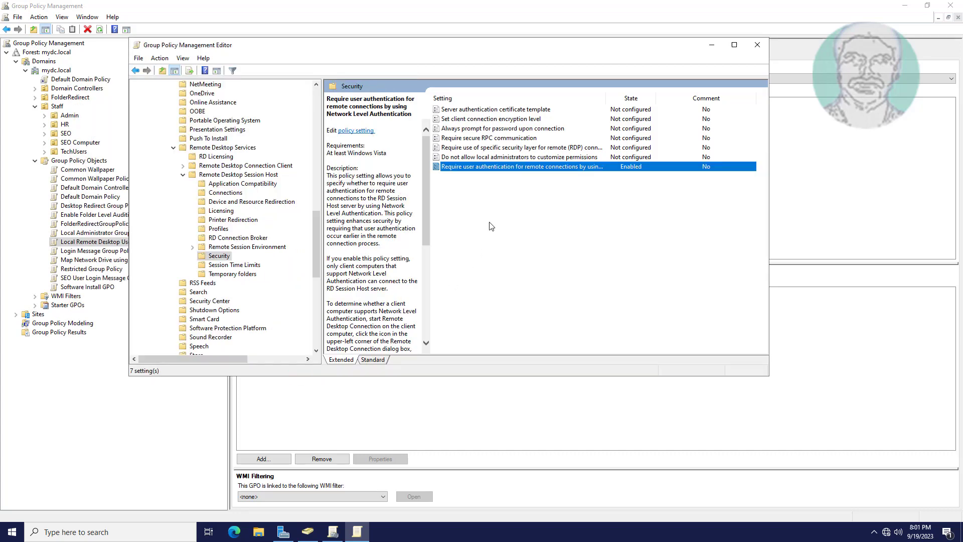
Close the editor and link Local Remote Desktop Users Group Policy to SEO Computer, dismissing the warning.
click(756, 45)
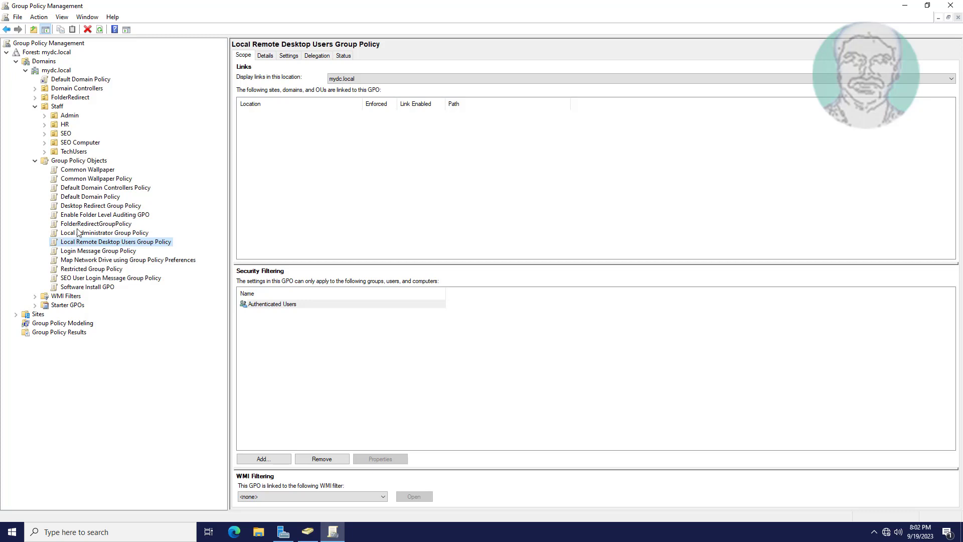
click(68, 145)
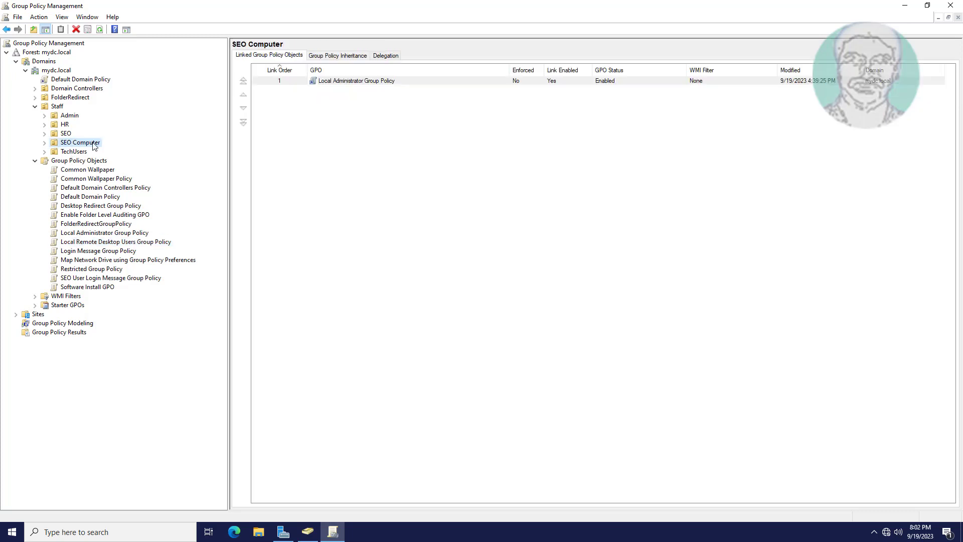
right_click(94, 143)
click(149, 160)
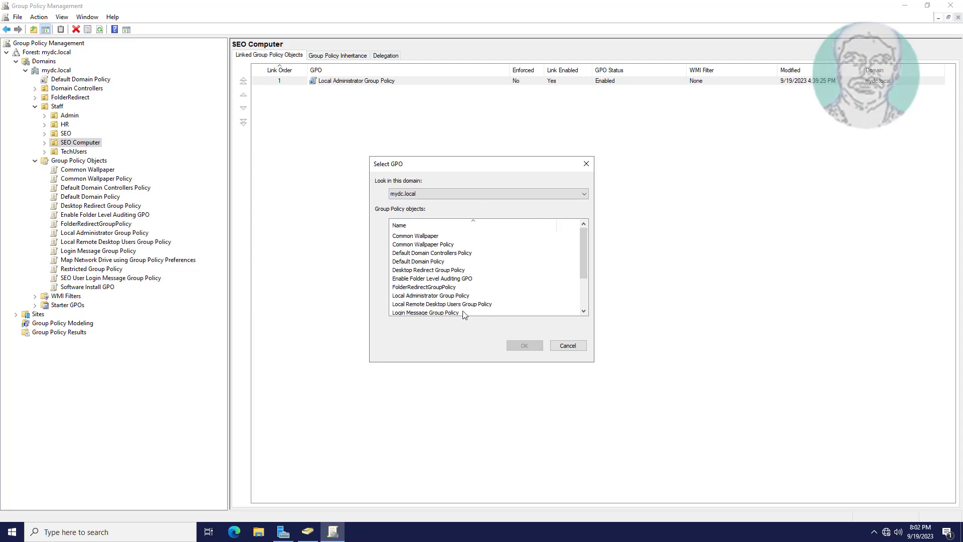
click(431, 305)
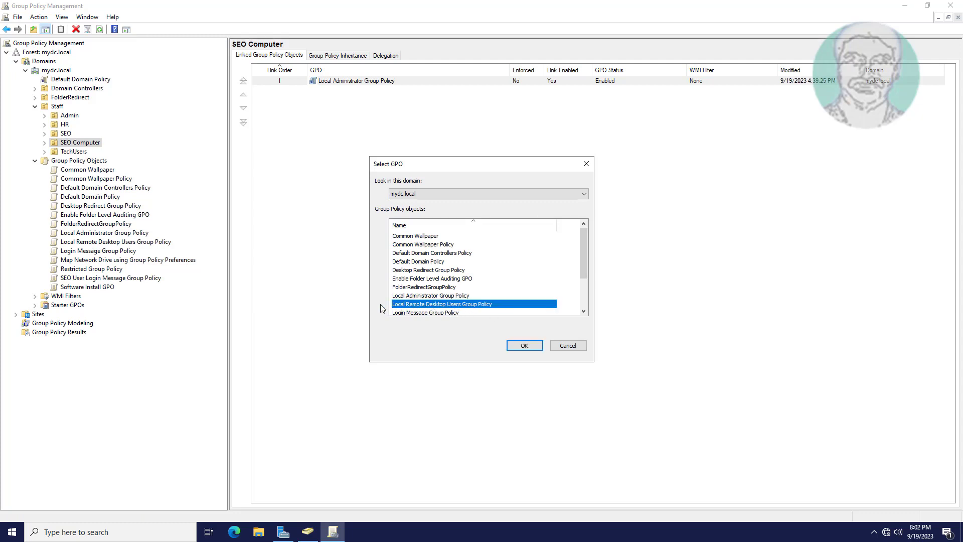
click(526, 347)
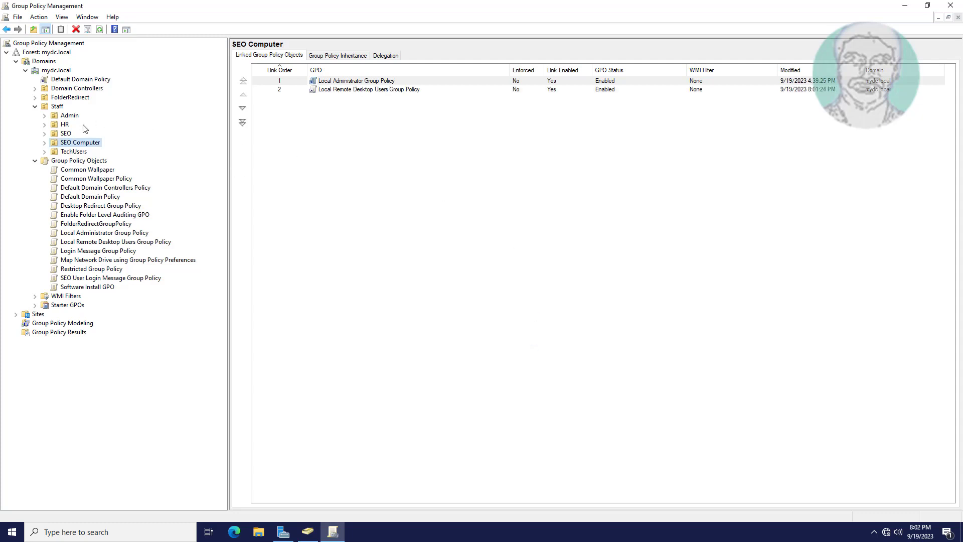
click(44, 142)
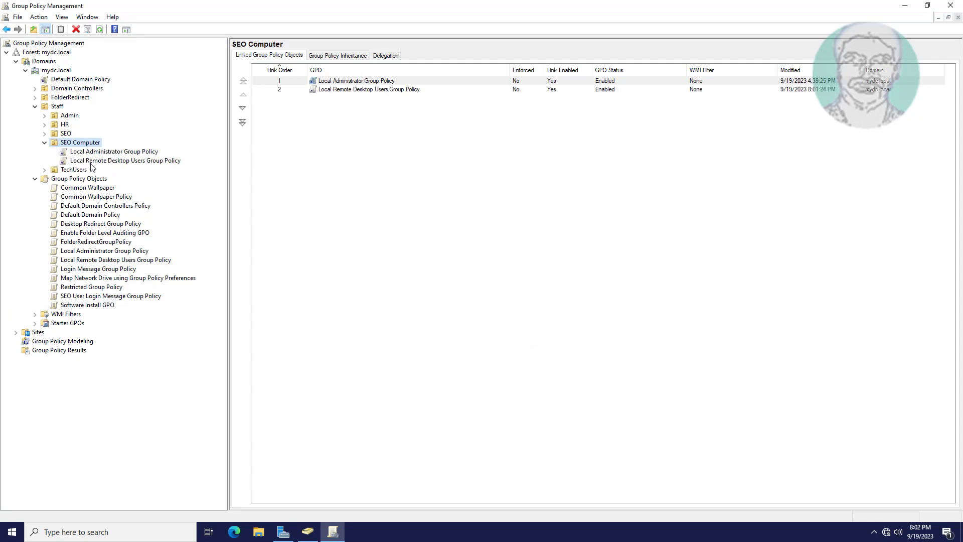
click(122, 161)
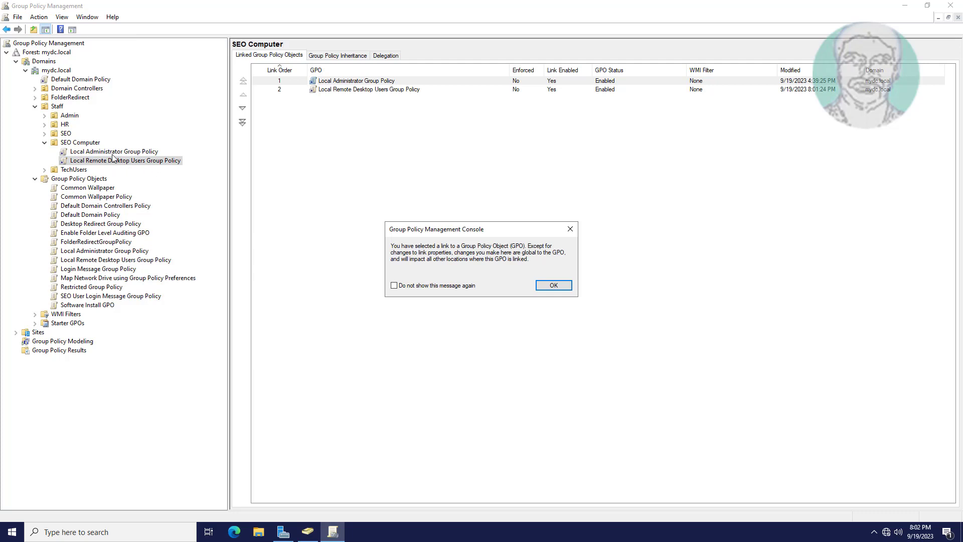
click(569, 232)
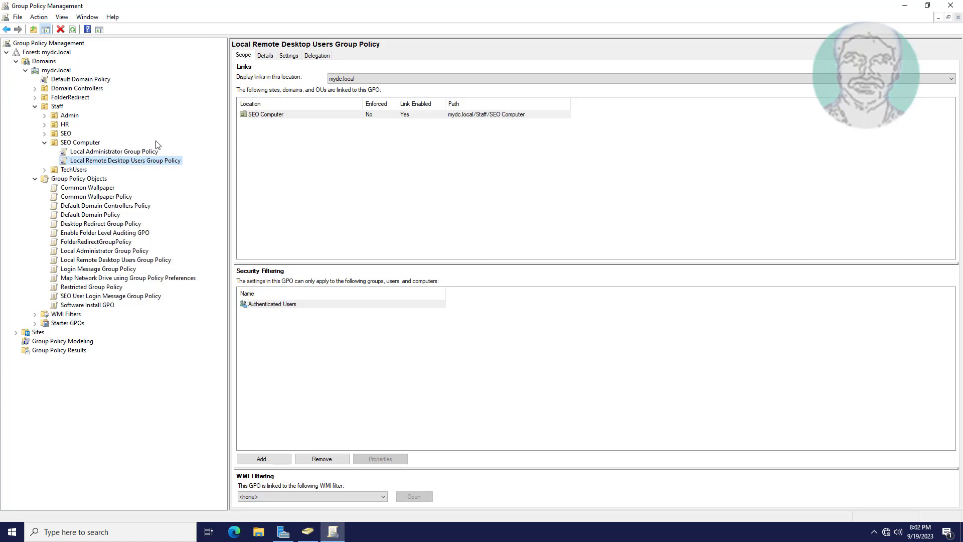
Review the GPO's Settings report, expanding Security Settings, Connections and Session Host Security details.
click(289, 56)
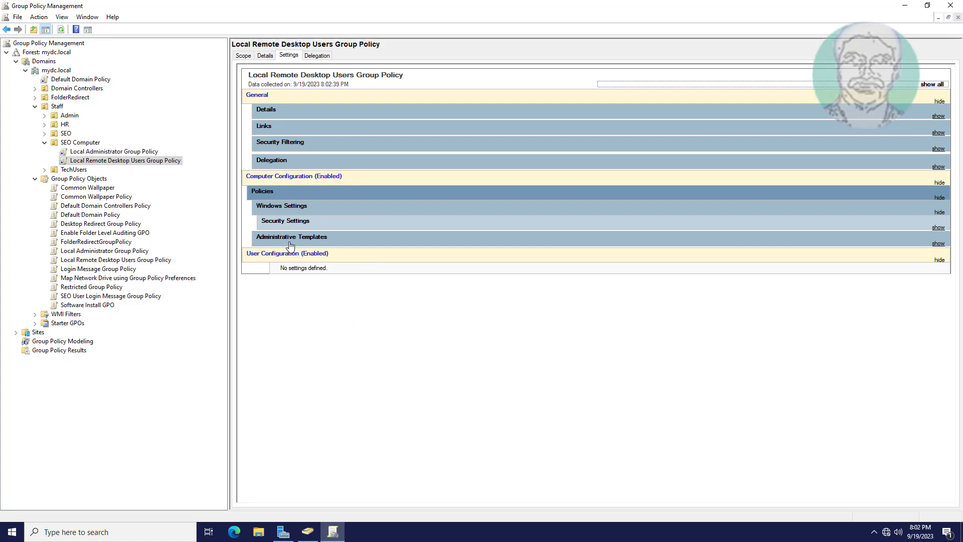
click(291, 221)
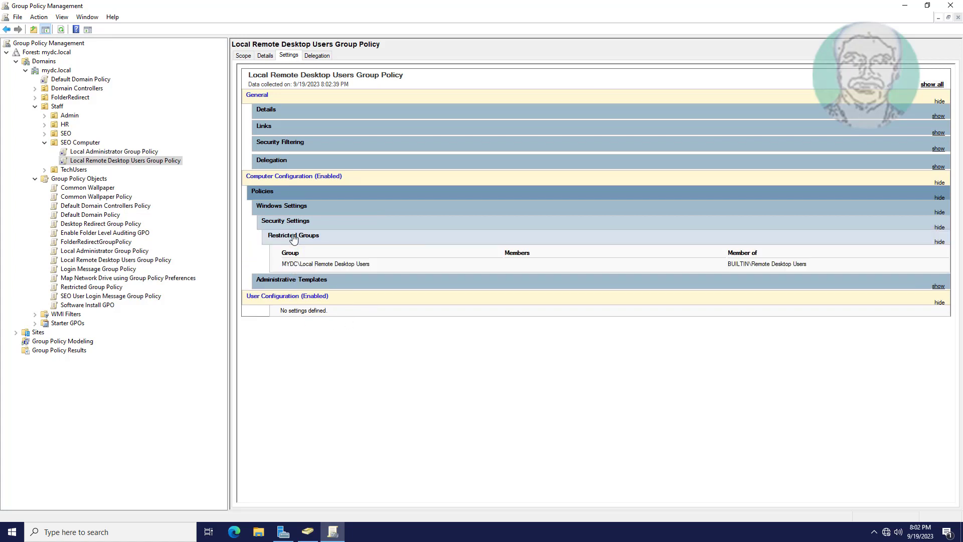
click(290, 279)
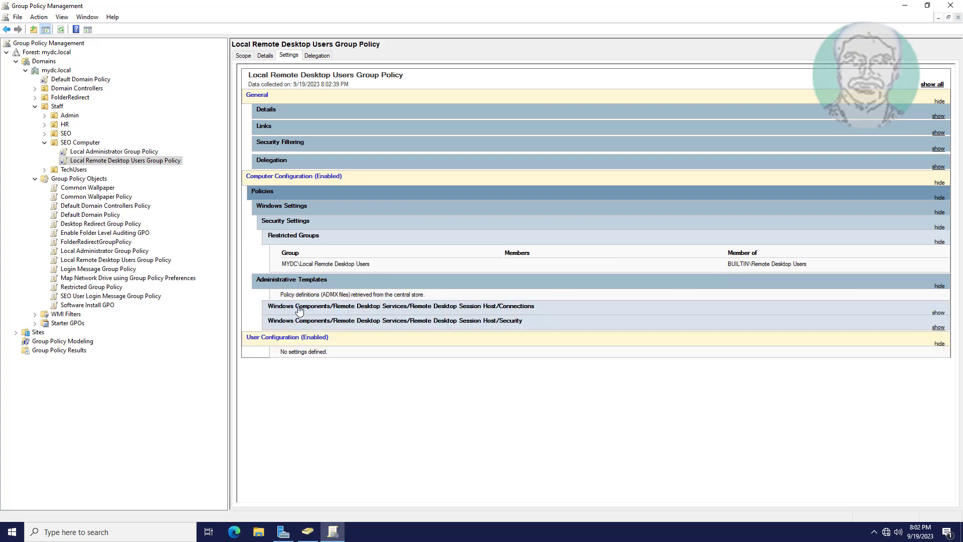
click(299, 308)
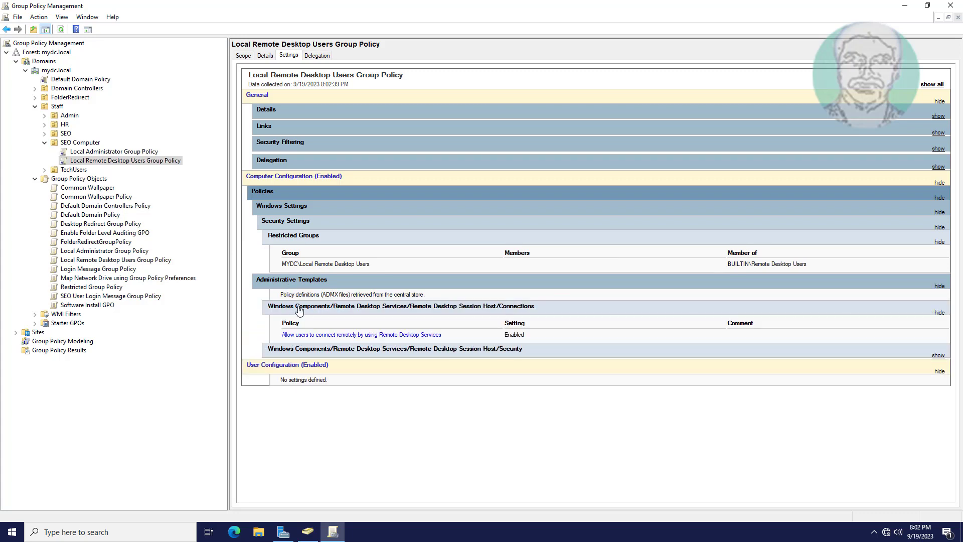
click(350, 353)
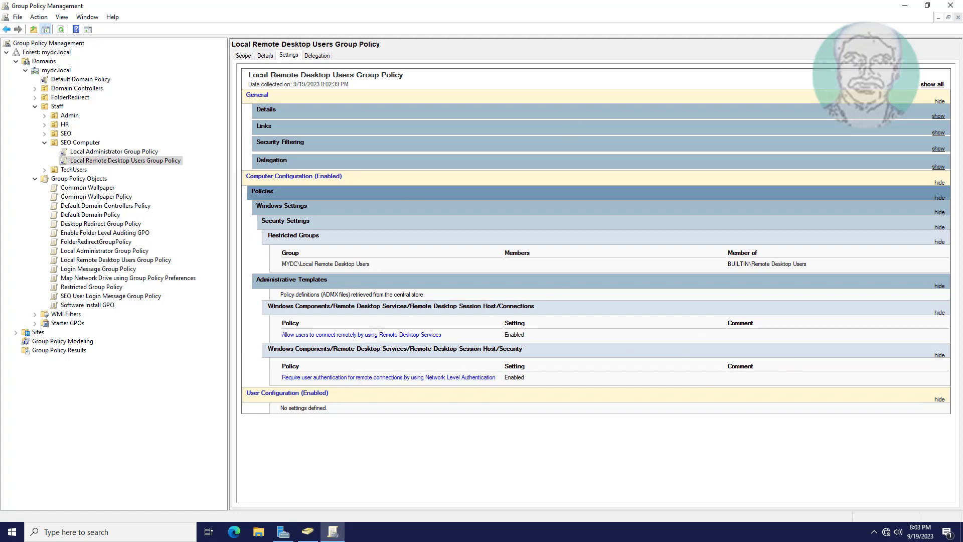
Close Group Policy Management, Server Manager and Active Directory Users and Computers.
click(952, 6)
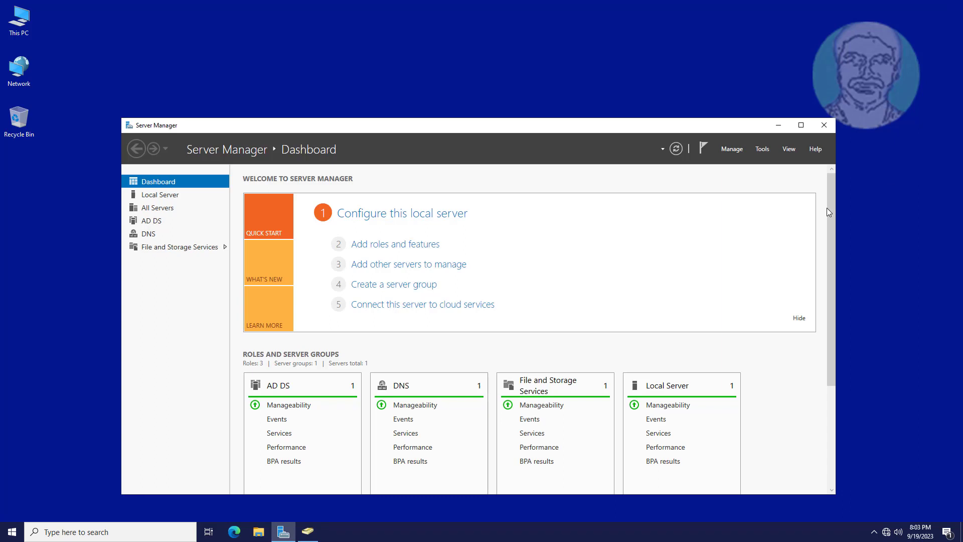
click(825, 128)
click(308, 532)
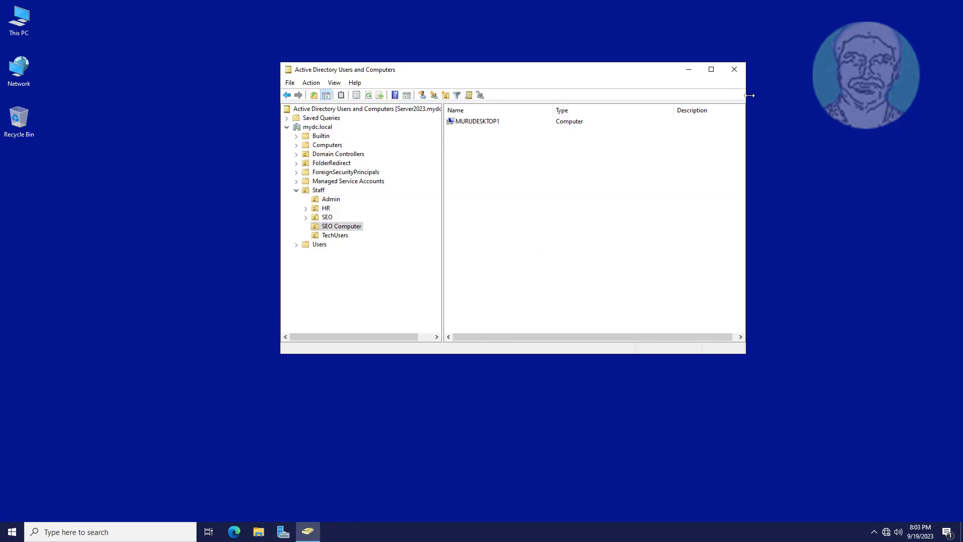
click(735, 70)
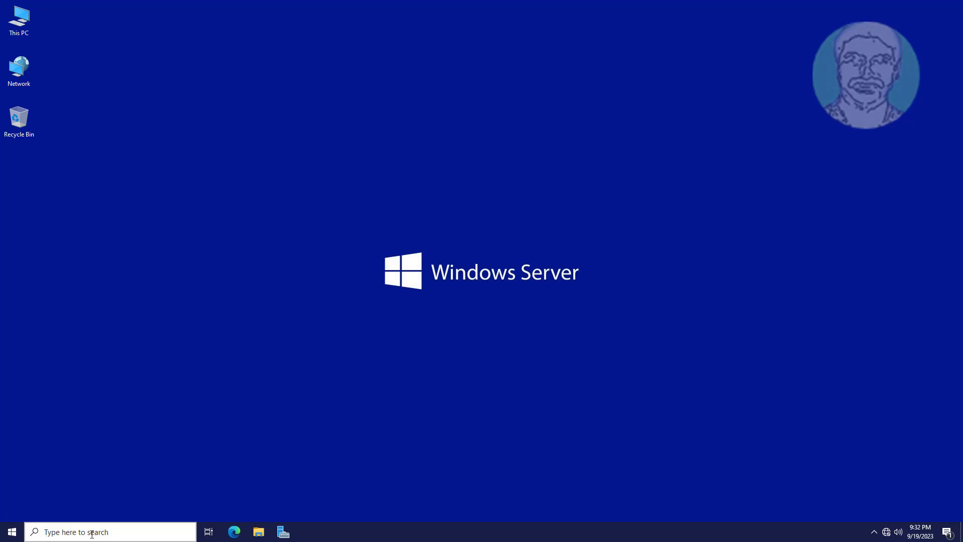
Find and launch Command Prompt with the cmd search.
click(91, 533)
text(c)
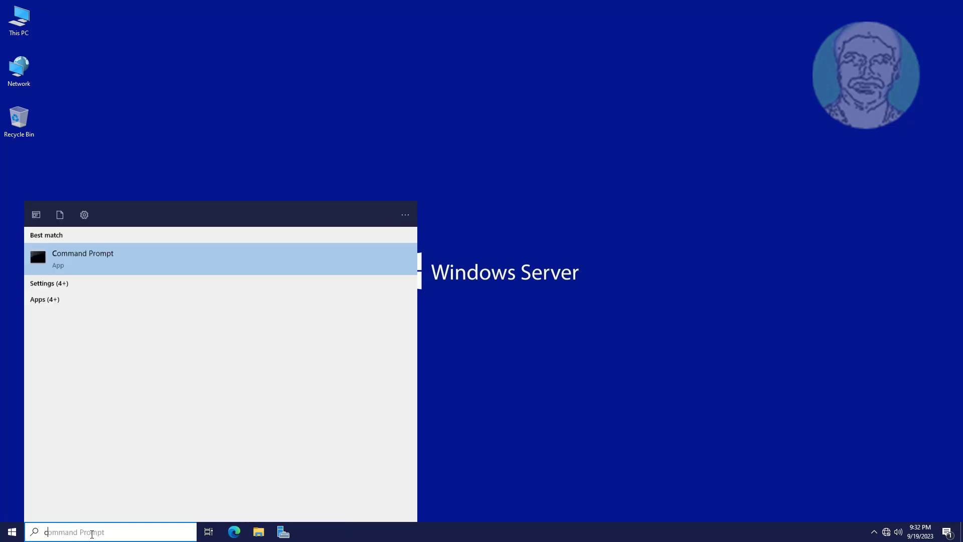
text(md)
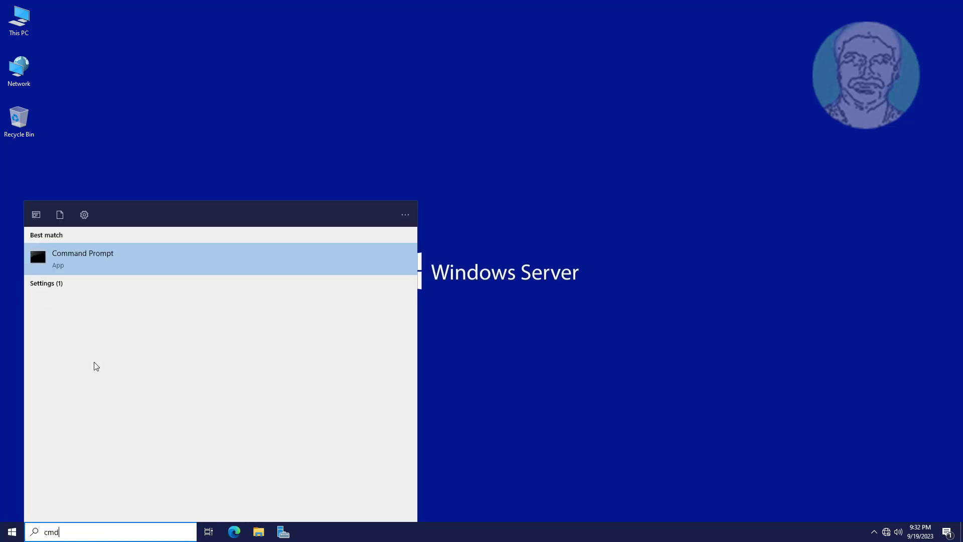
click(88, 265)
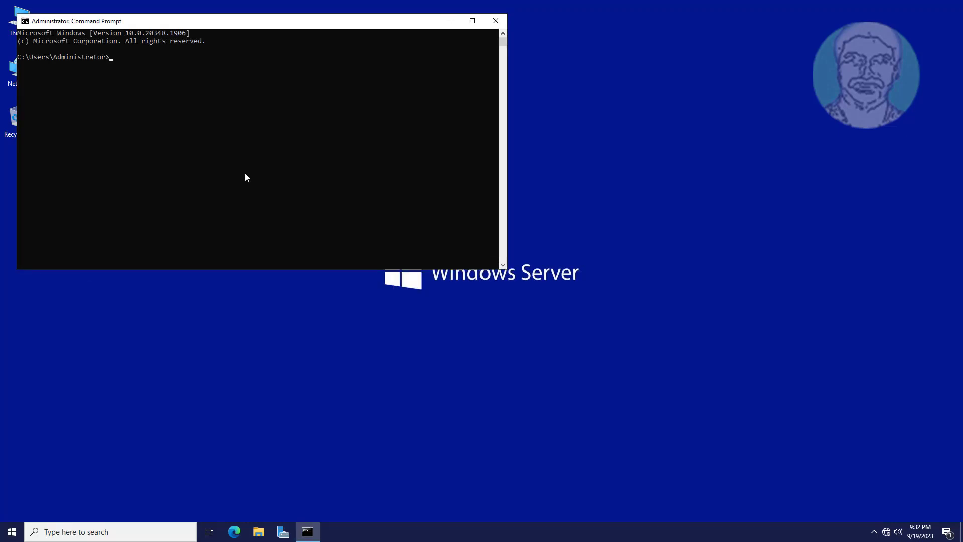
Run gpupdate /force, then exit the console once both updates complete.
text(gpupdate /force)
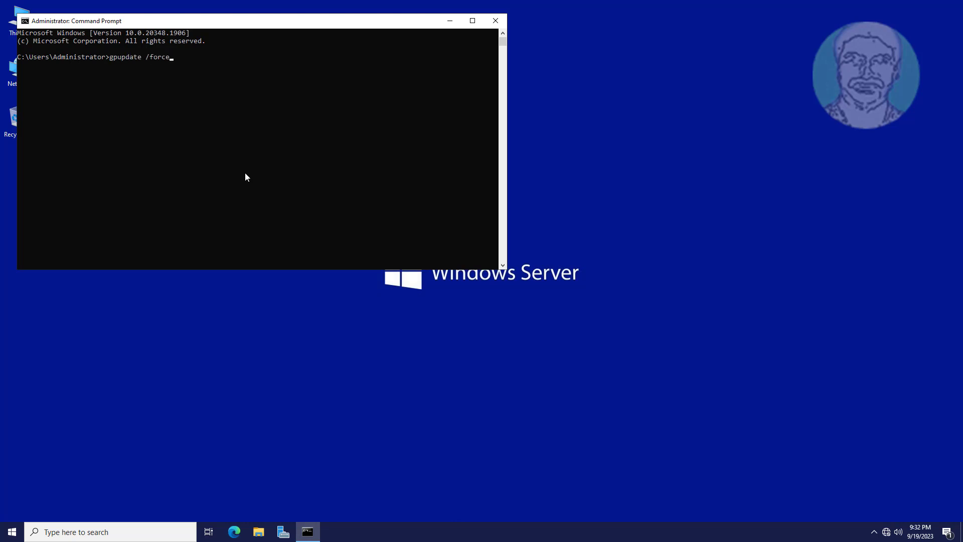
key(Return)
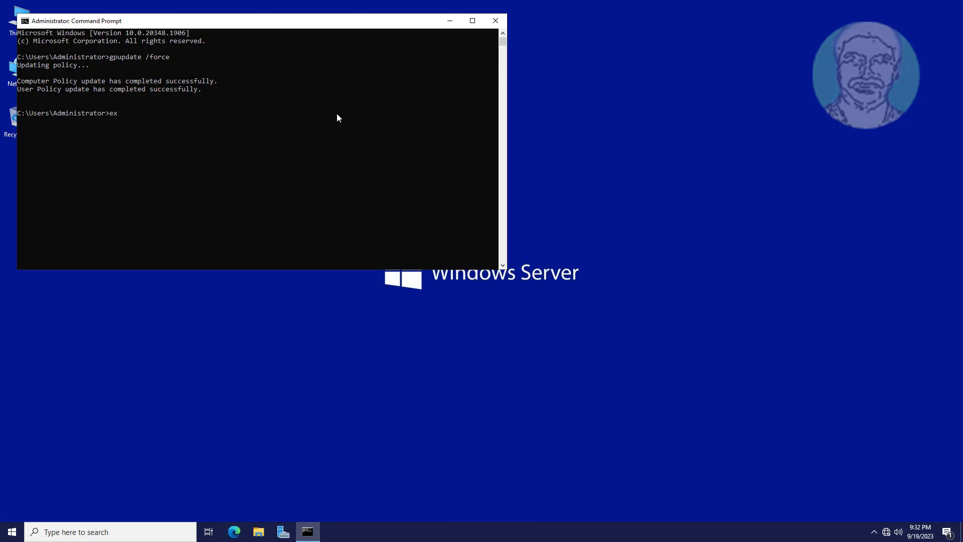
text(it)
key(Return)
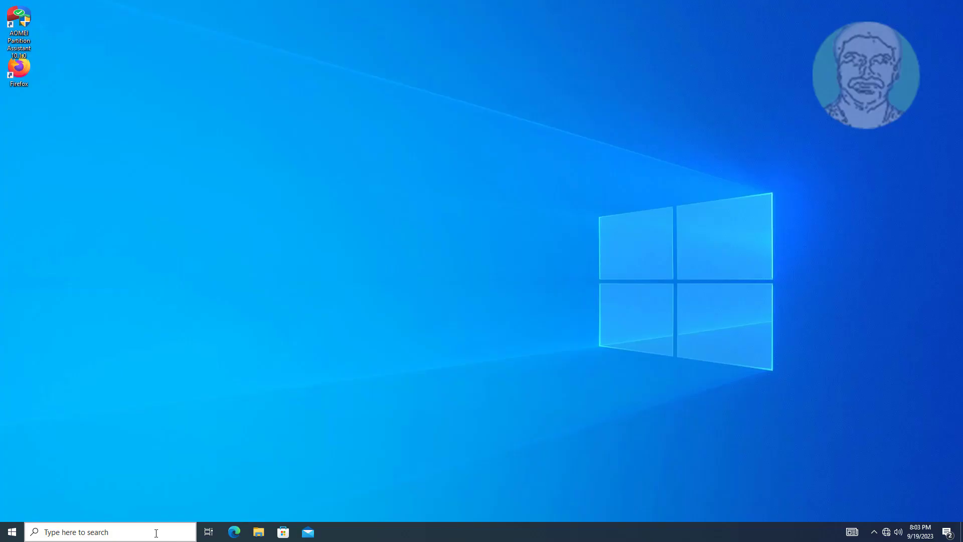
Launch Command Prompt as administrator on the client PC, approving the UAC prompt.
click(97, 534)
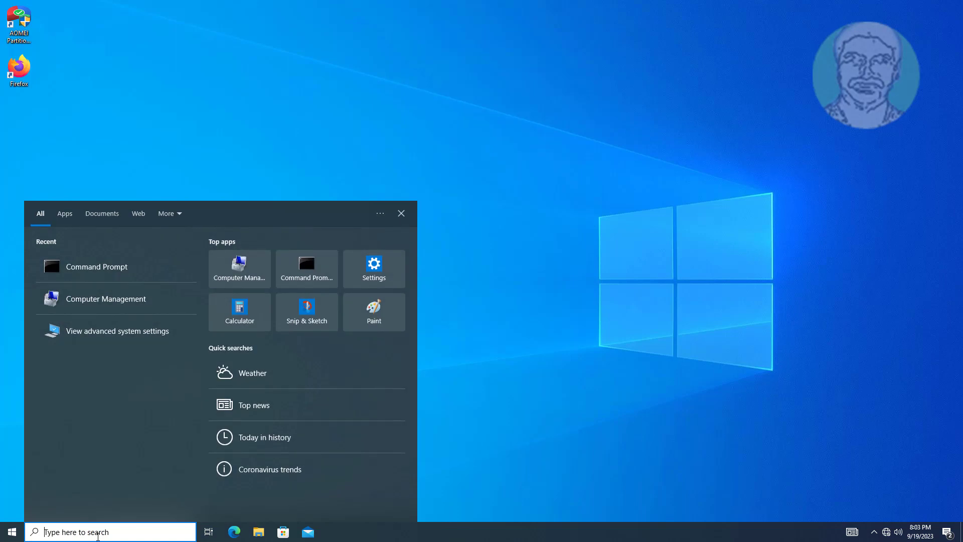
text(cmd)
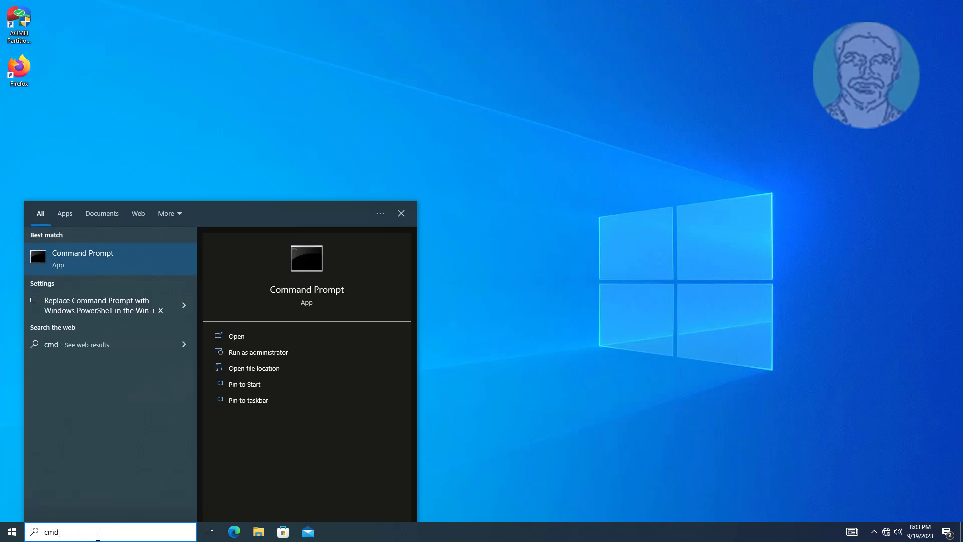
right_click(86, 258)
key(Escape)
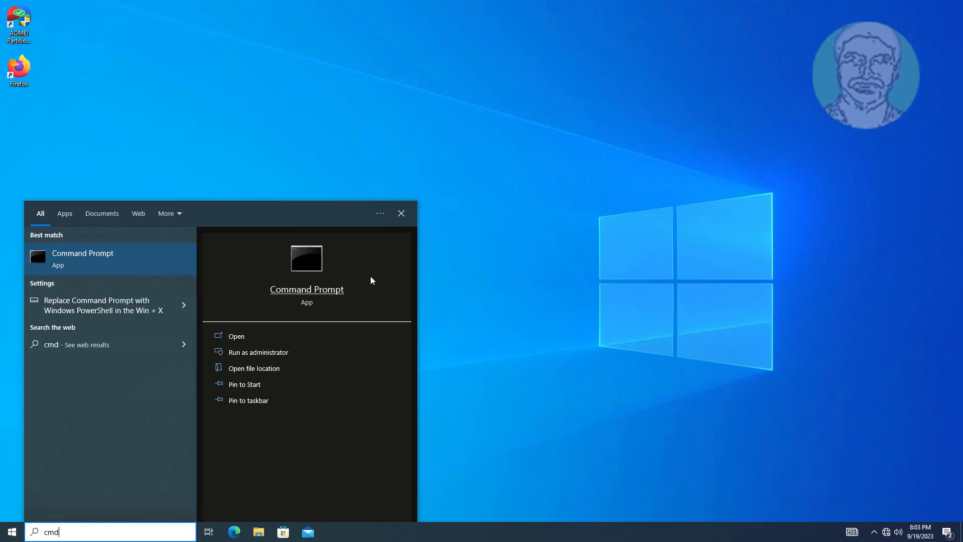
key(ctrl+shift+Return)
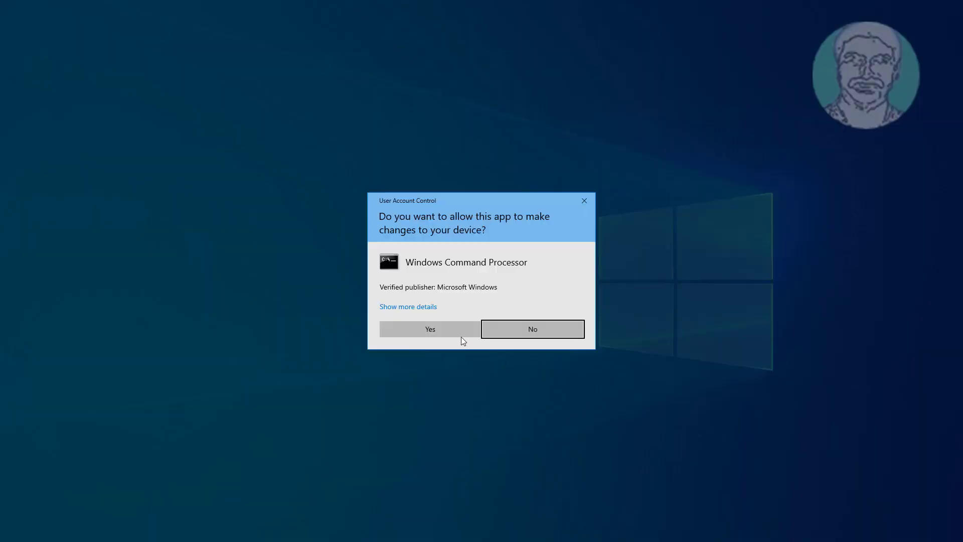
click(454, 331)
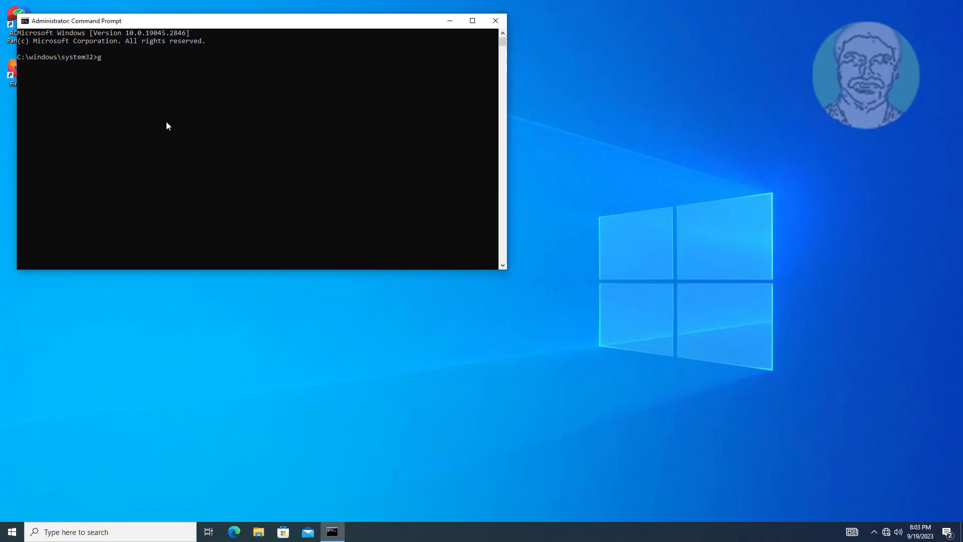
Run gpupdate /force and exit the console after both policy updates finish.
text(gpupdate /force)
key(Return)
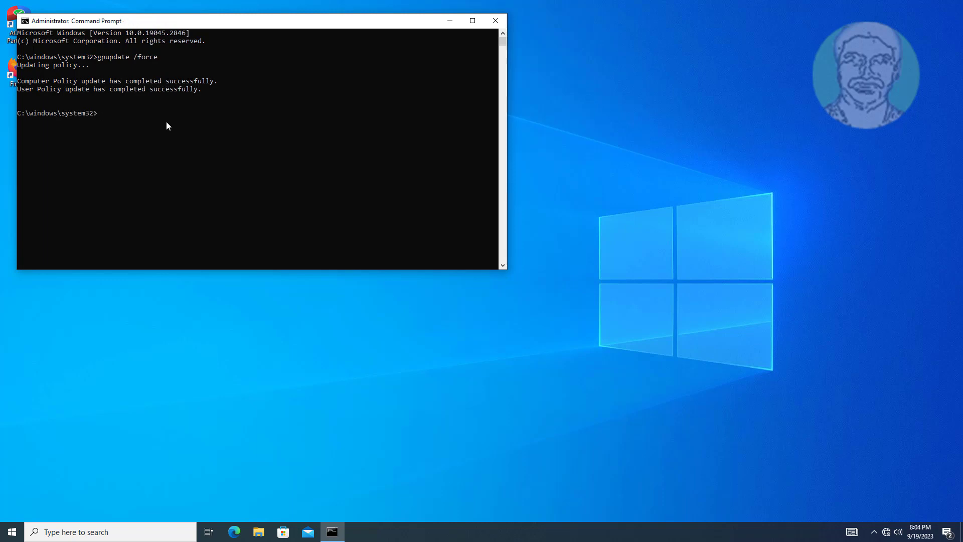
text(exit)
key(Return)
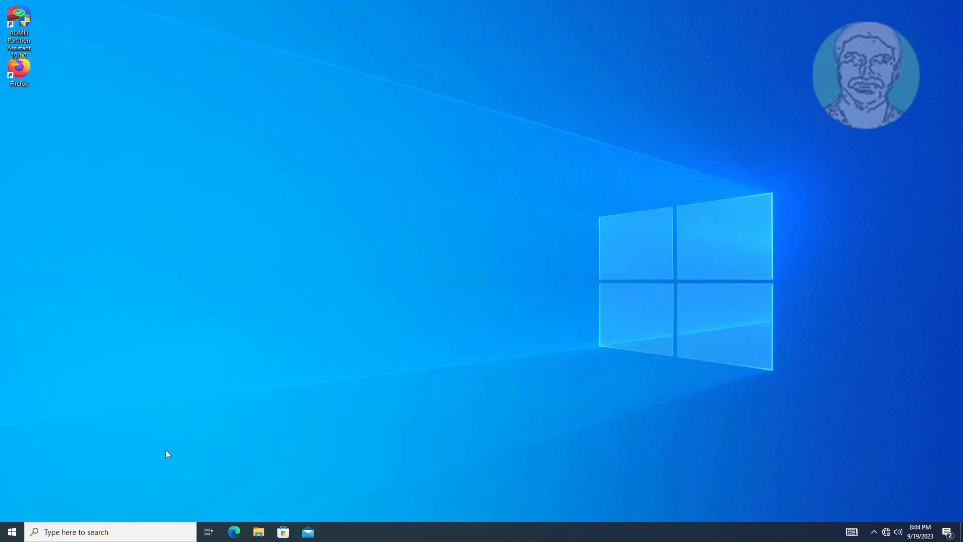
Restart the Windows 10 client from the Start menu's Power options, then sign in with the account password.
click(12, 531)
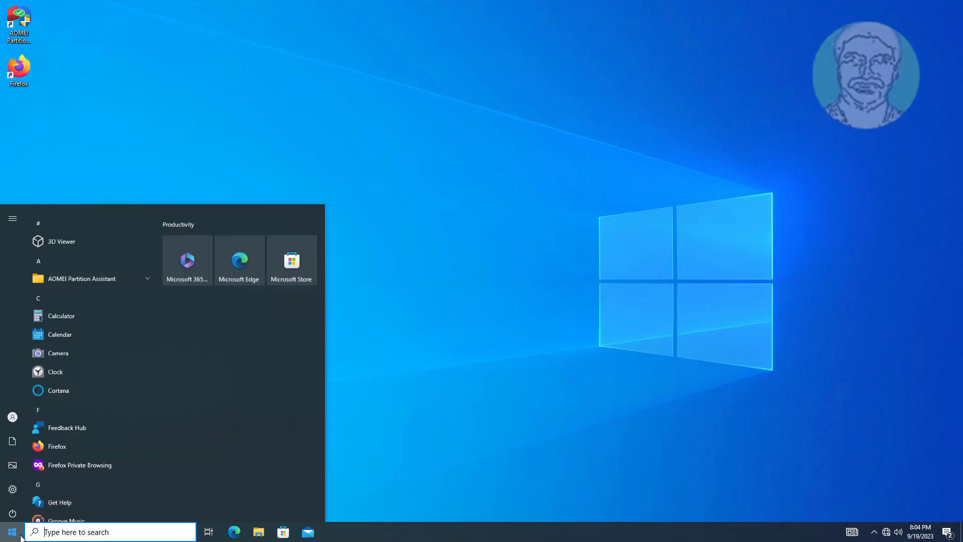
click(12, 510)
click(30, 486)
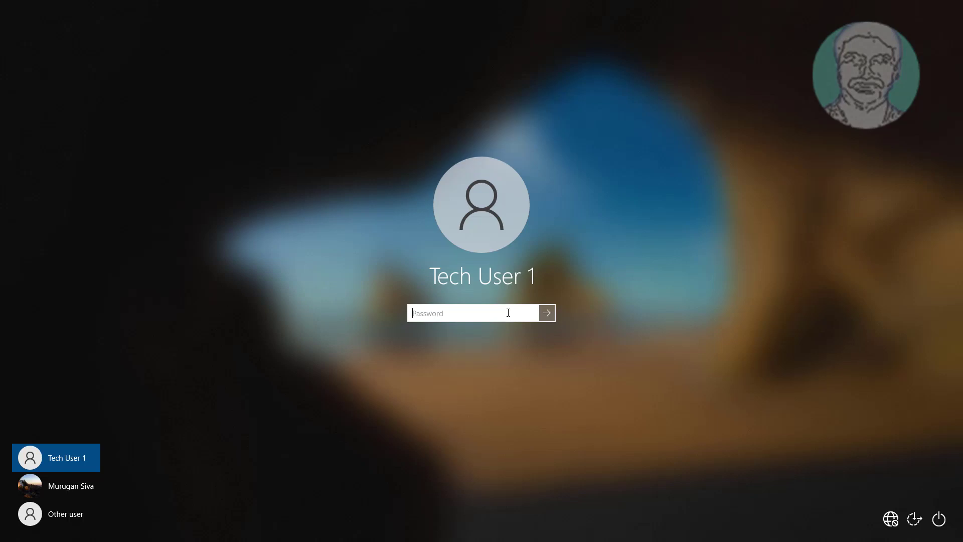
text(••••••••)
key(Return)
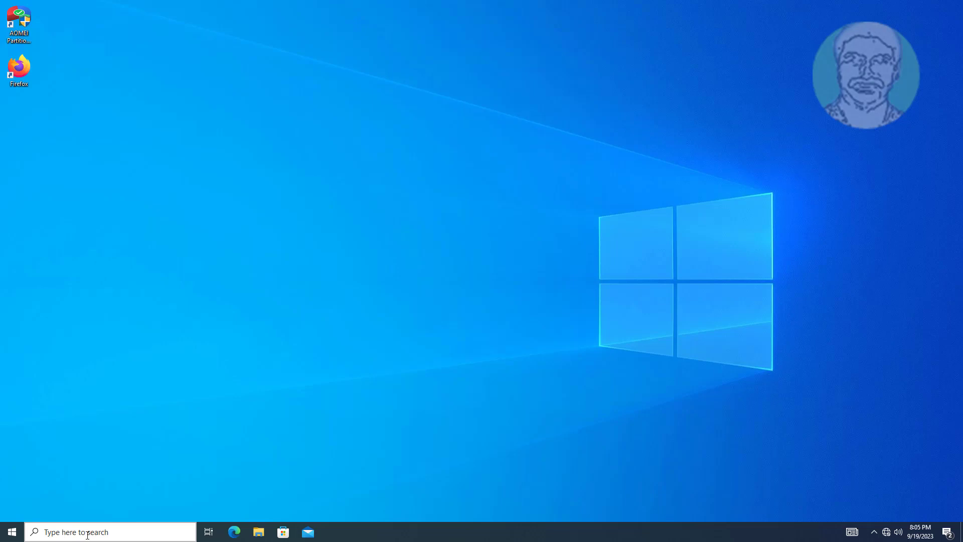
click(87, 535)
text(ad)
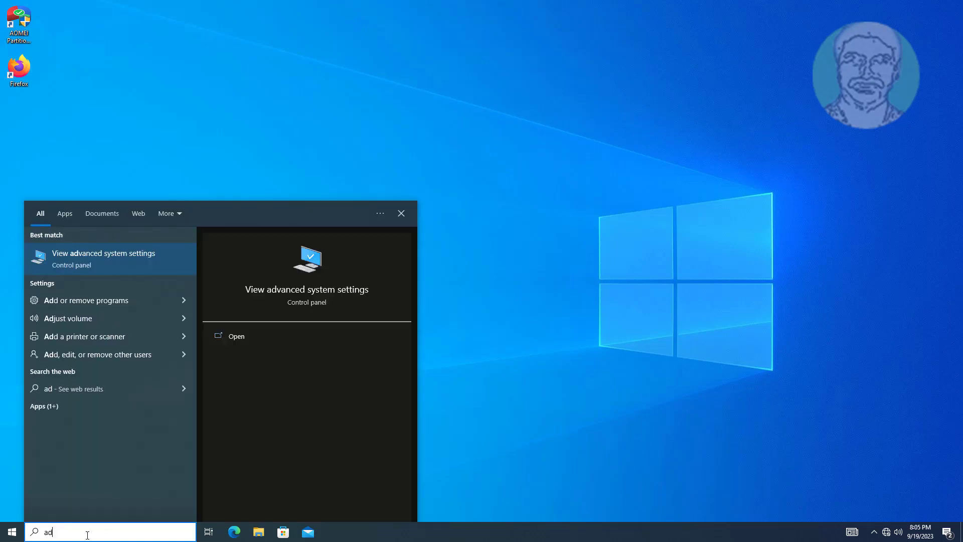
text(vanced s)
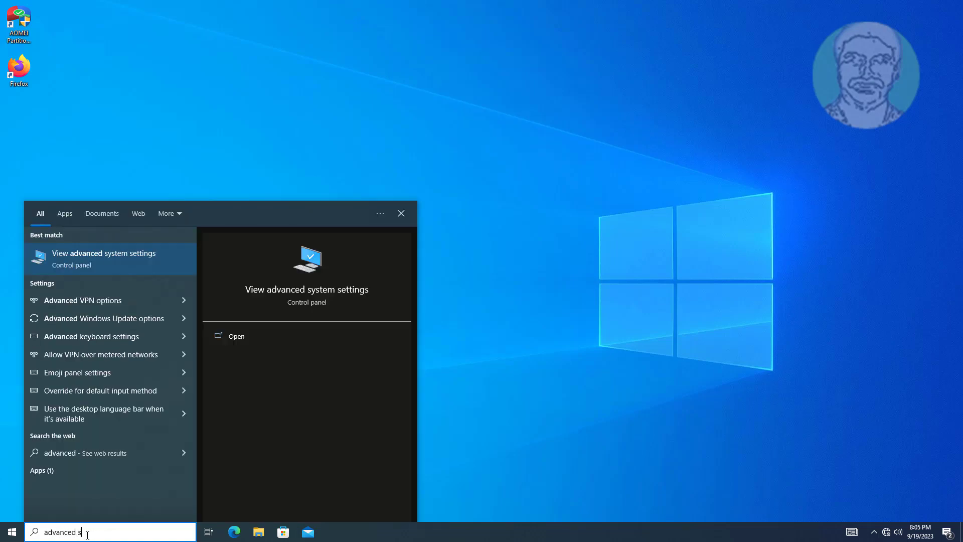
text(ystem settings)
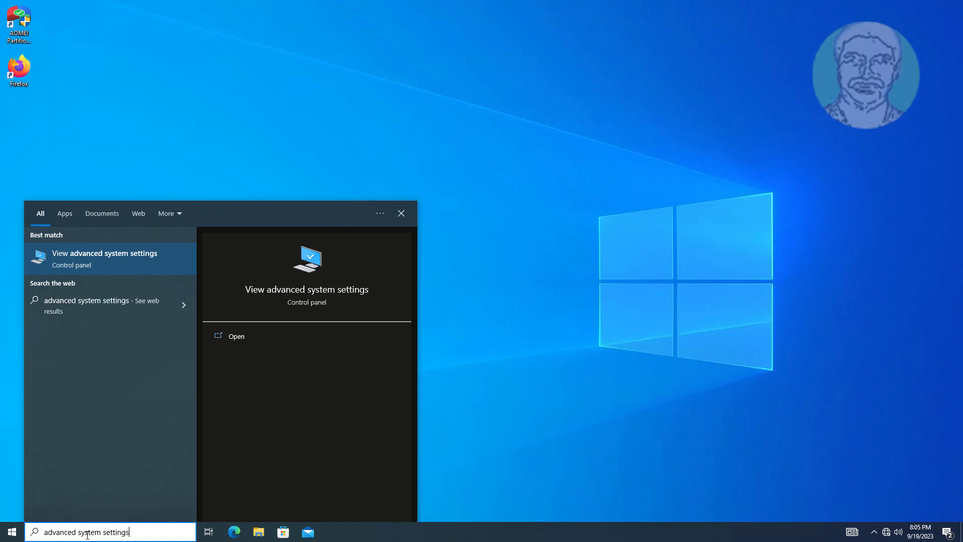
click(115, 259)
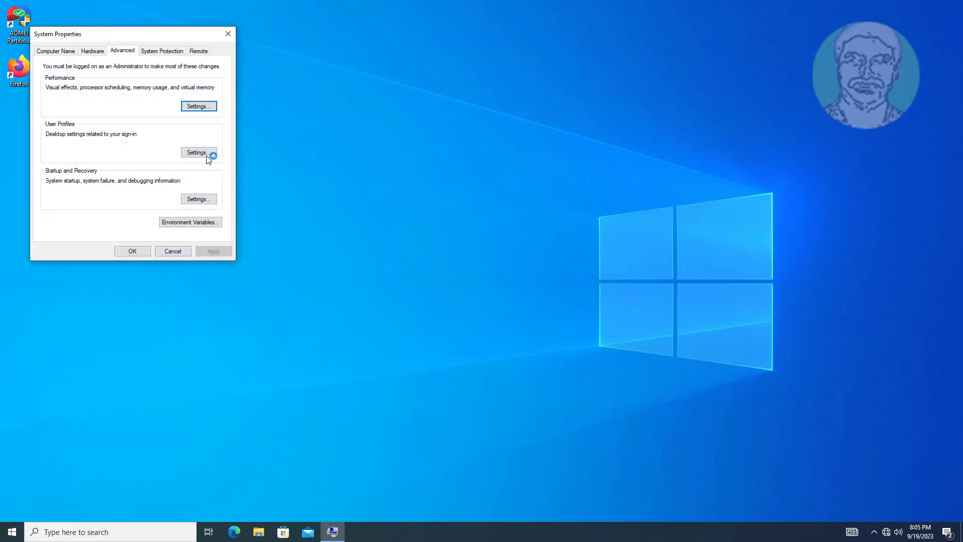
click(198, 52)
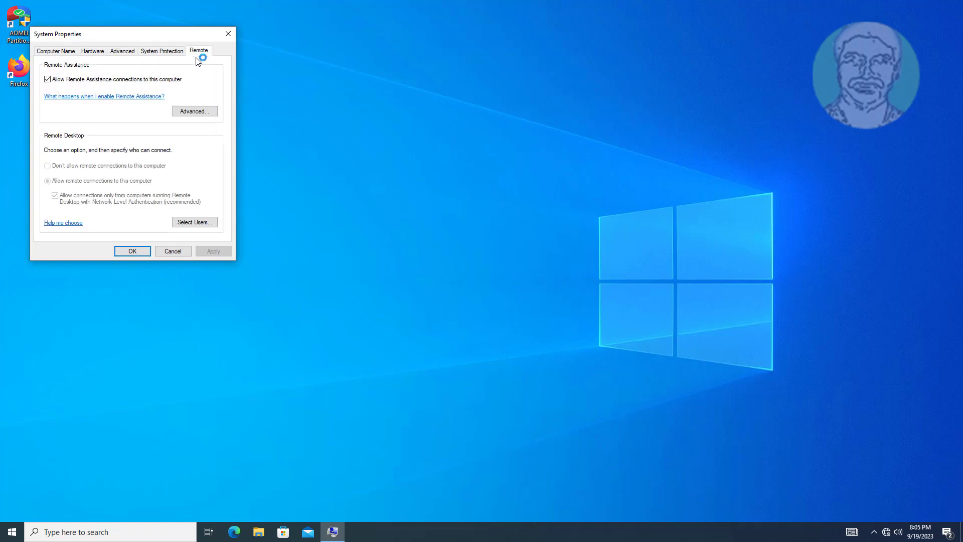
click(199, 223)
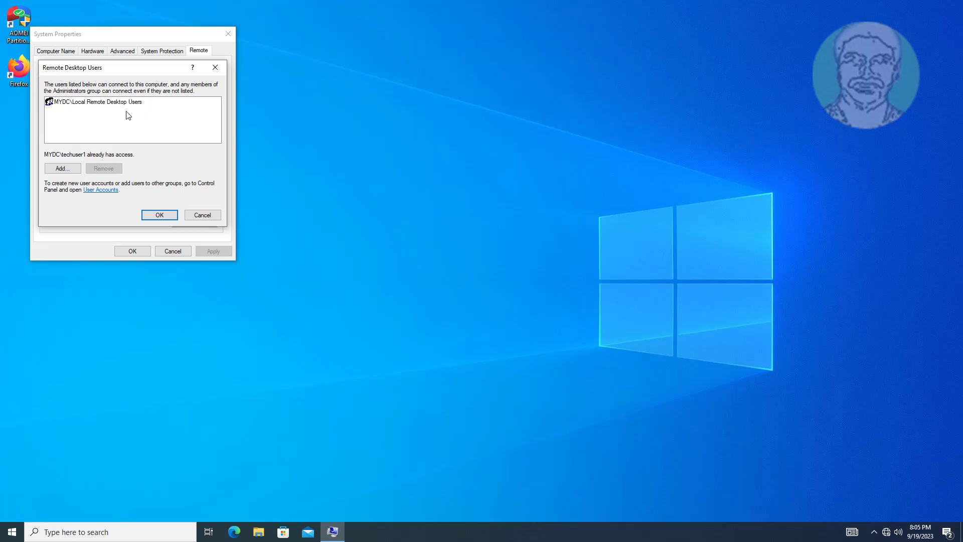
click(170, 217)
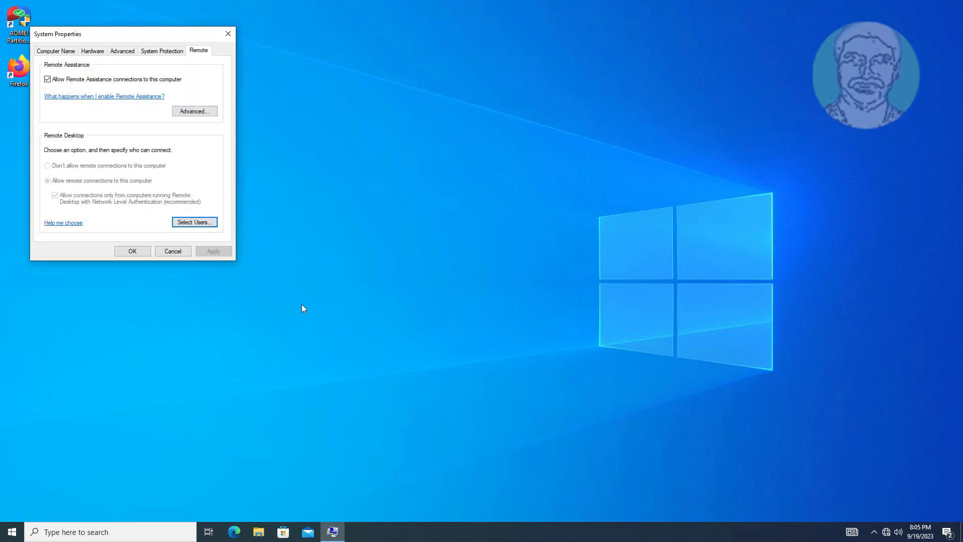
click(134, 254)
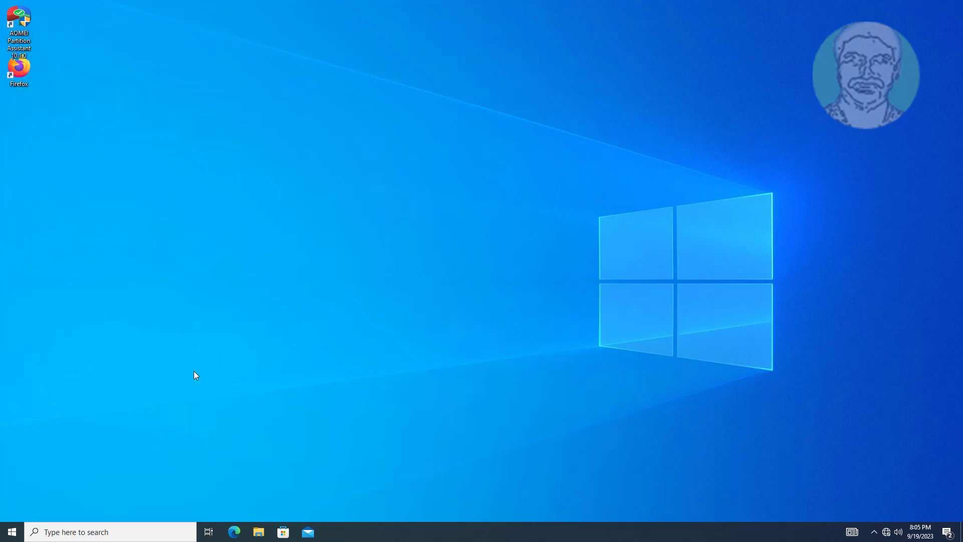
click(100, 533)
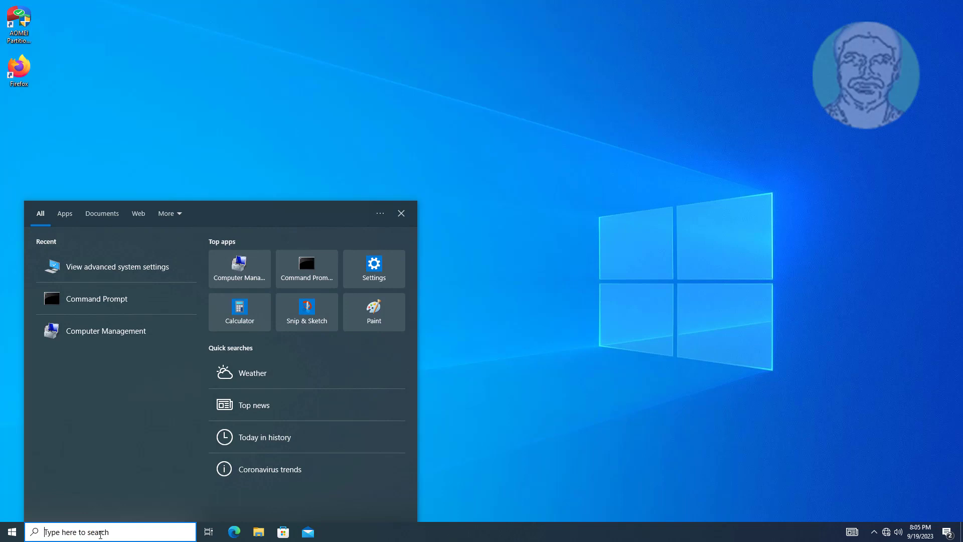
text(mana)
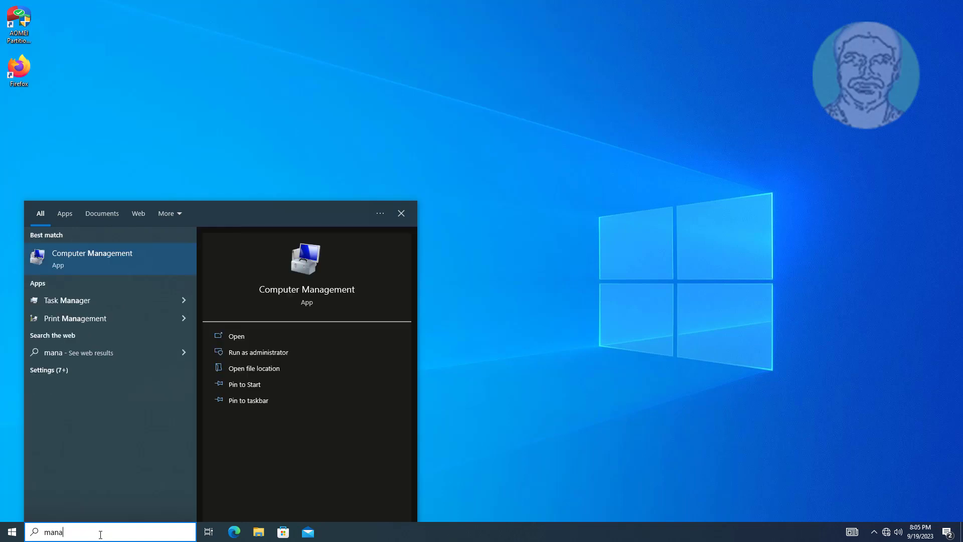
text(gement)
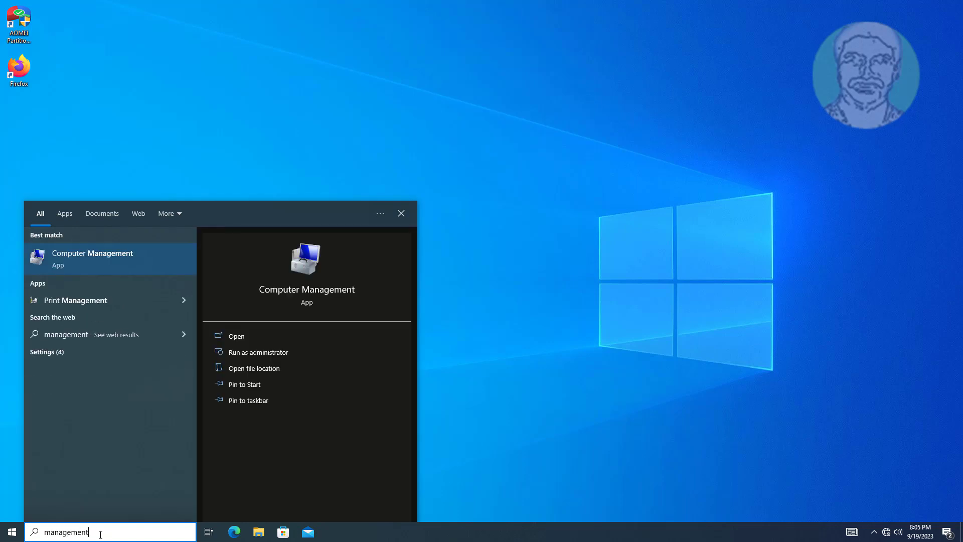
click(114, 257)
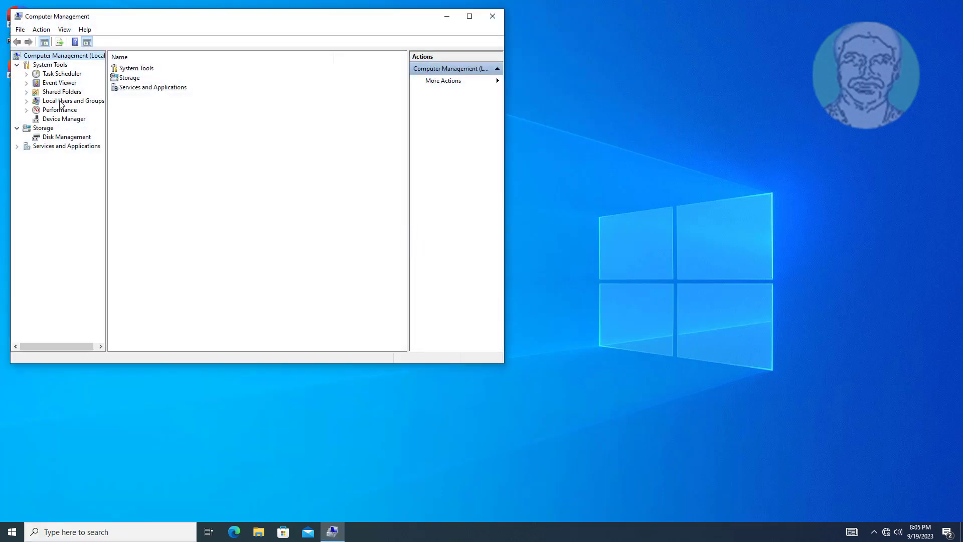
click(60, 102)
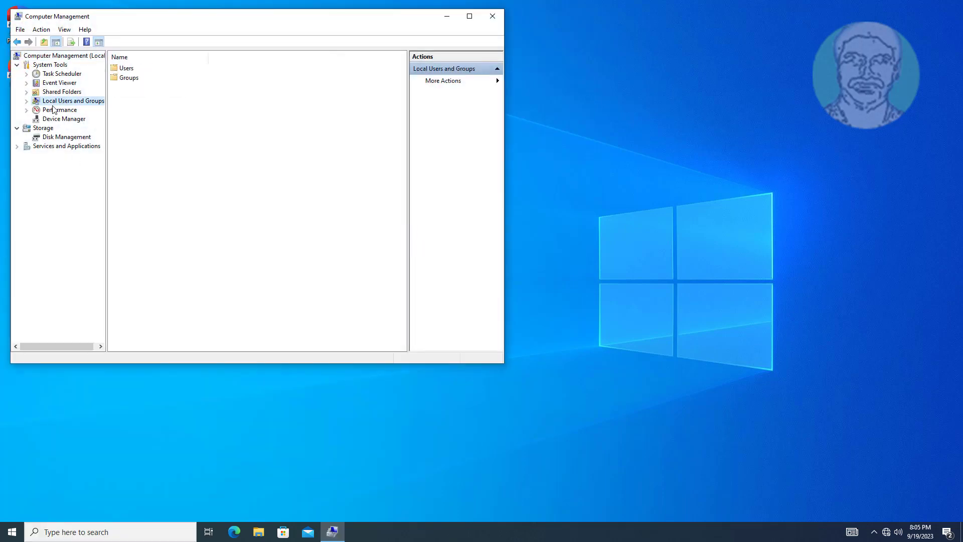
click(26, 102)
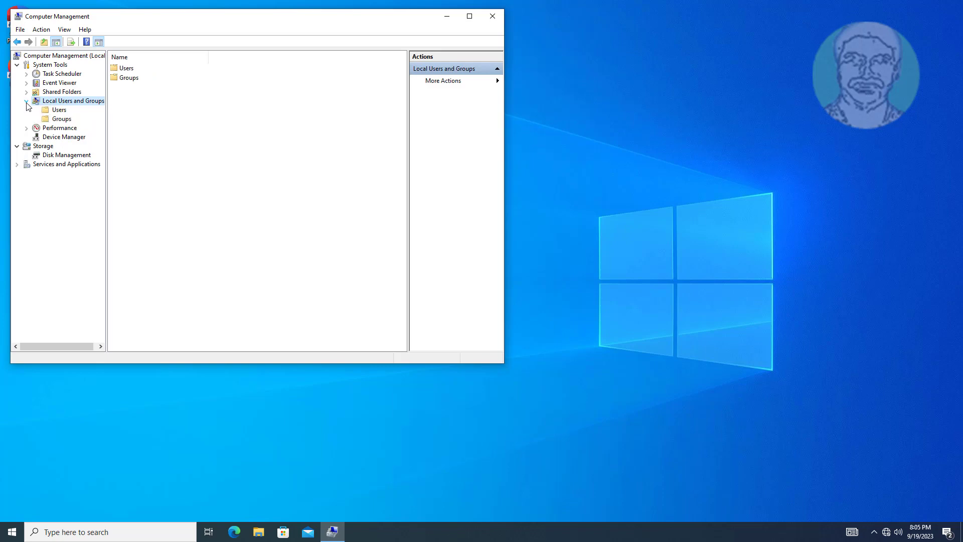
click(62, 120)
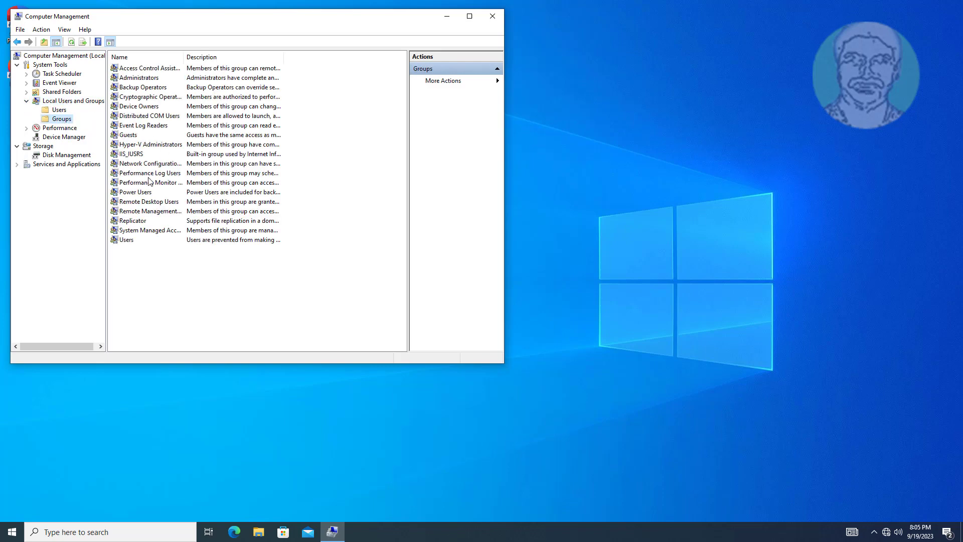
click(148, 203)
double_click(148, 202)
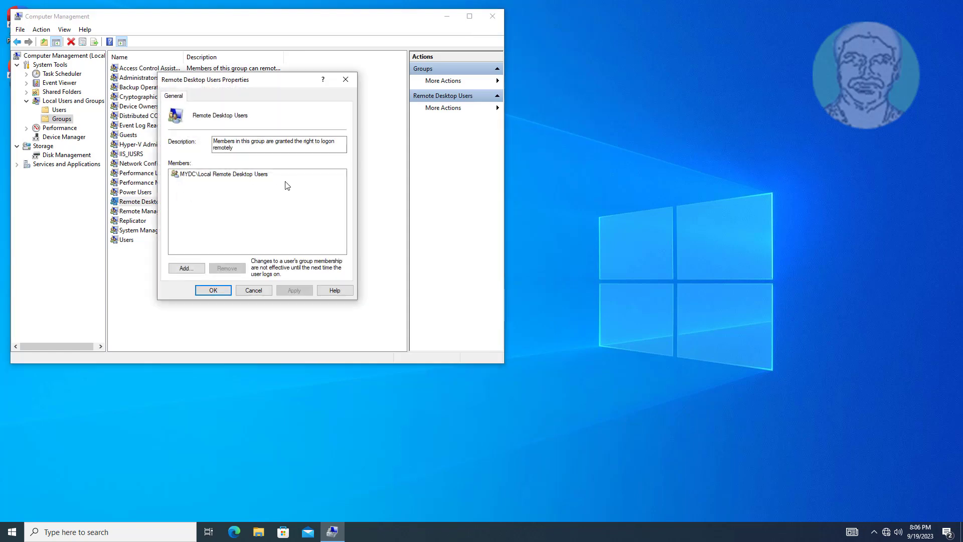
click(189, 175)
click(247, 185)
click(220, 292)
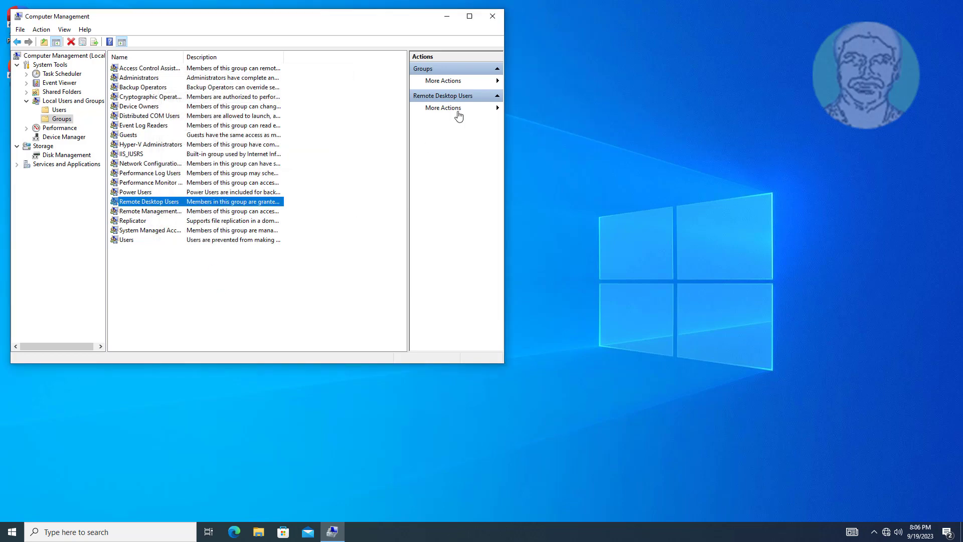
click(492, 17)
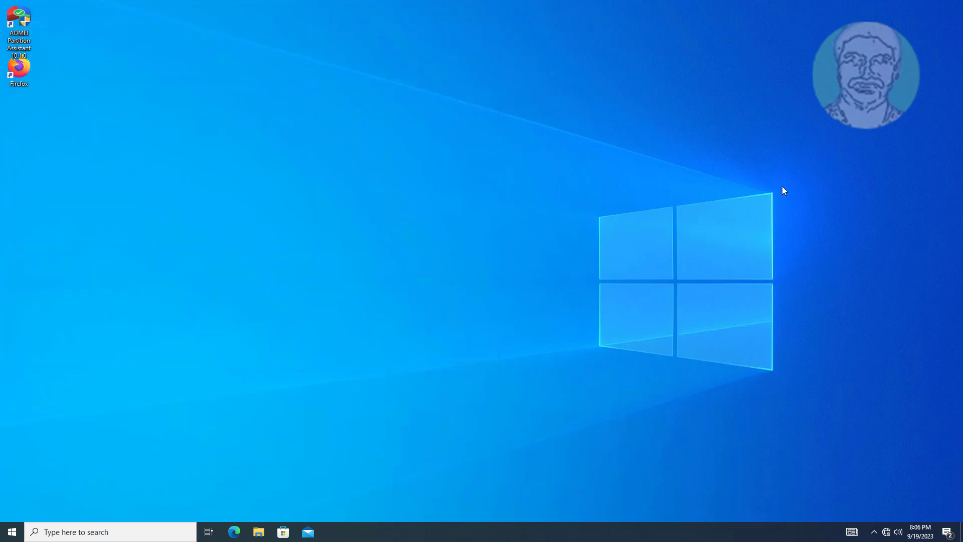